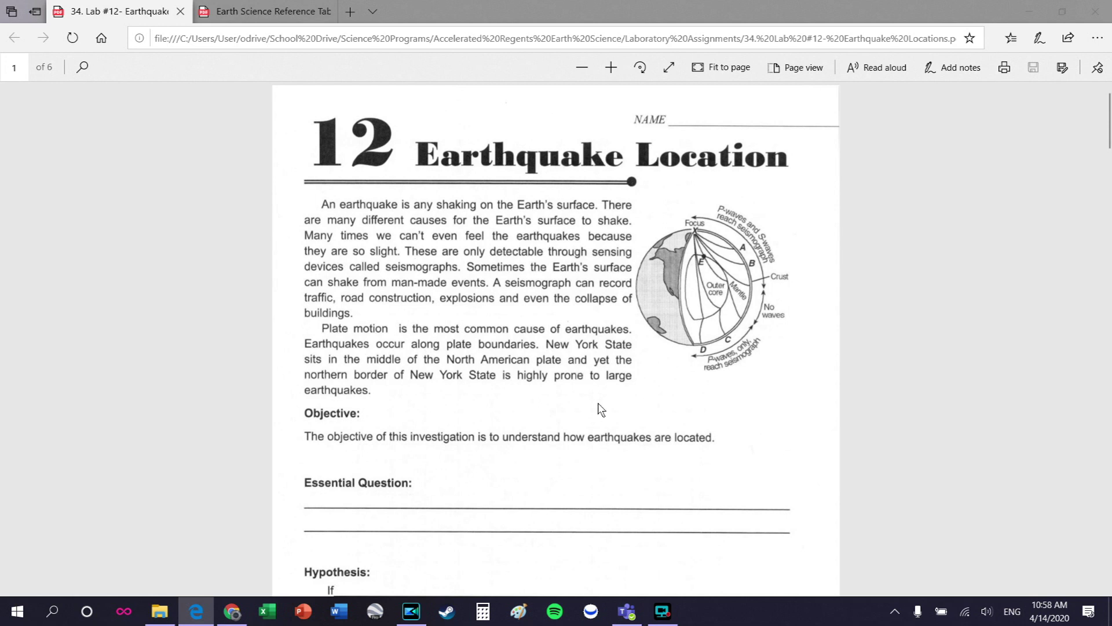
left_click(663, 610)
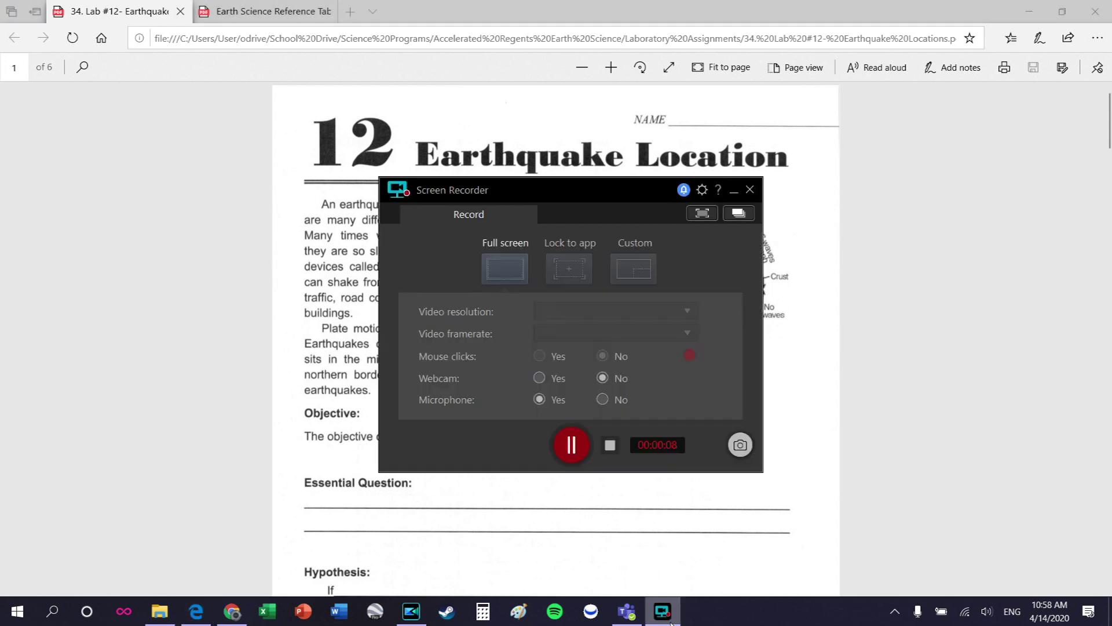
left_click(625, 7)
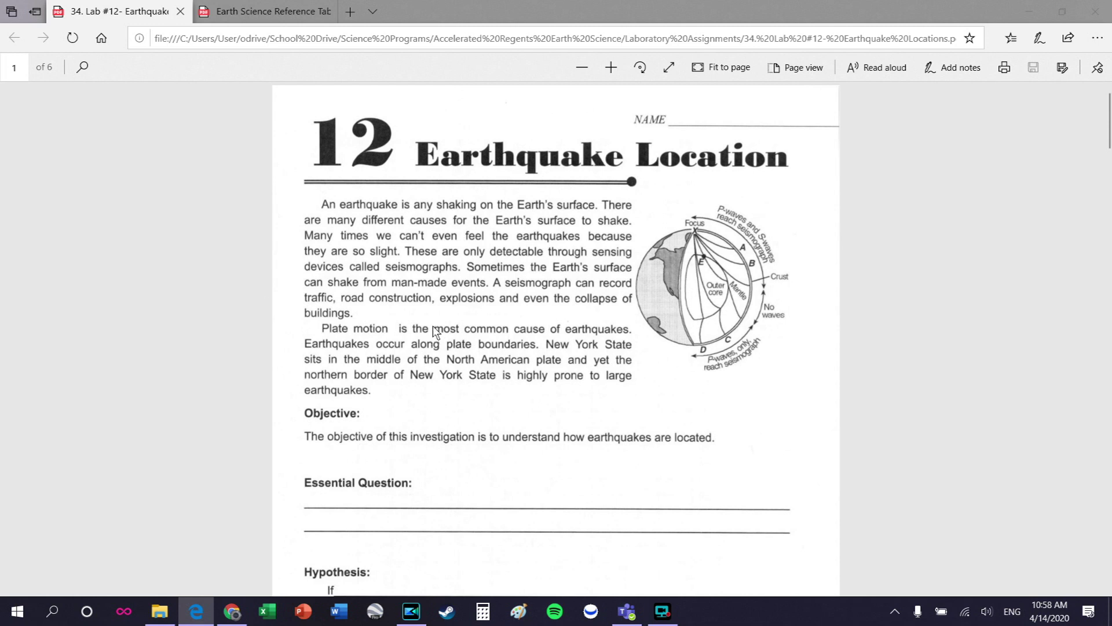
Examine Report Sheet #1 together with the P-wave and S-wave travel time chart for the Palisades and Newport stations
scroll(492, 286, "down", 9)
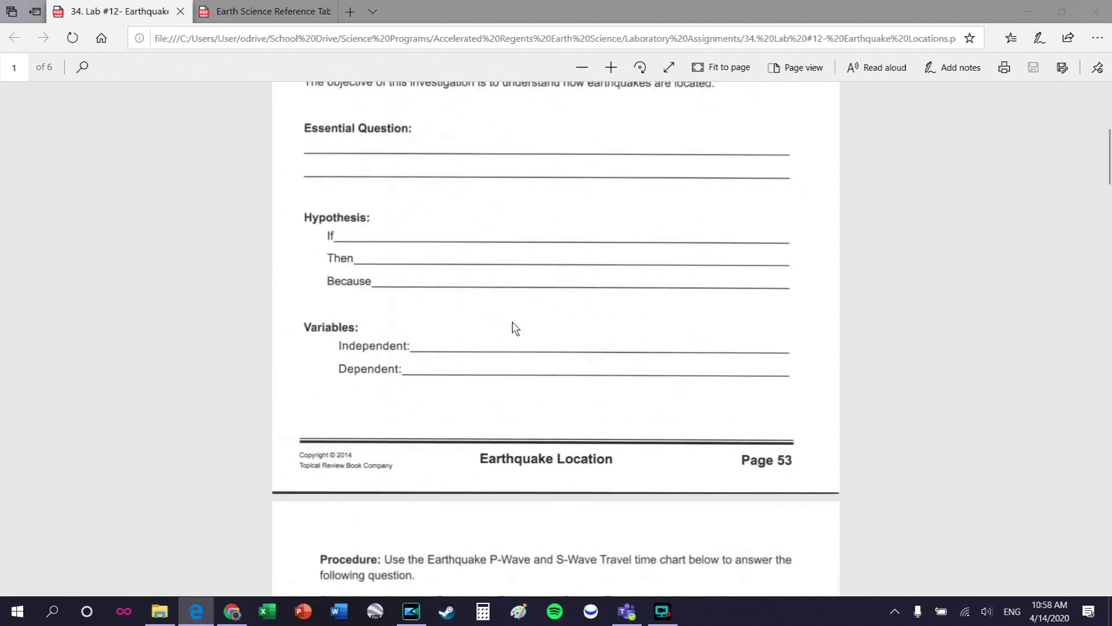
scroll(527, 328, "down", 5)
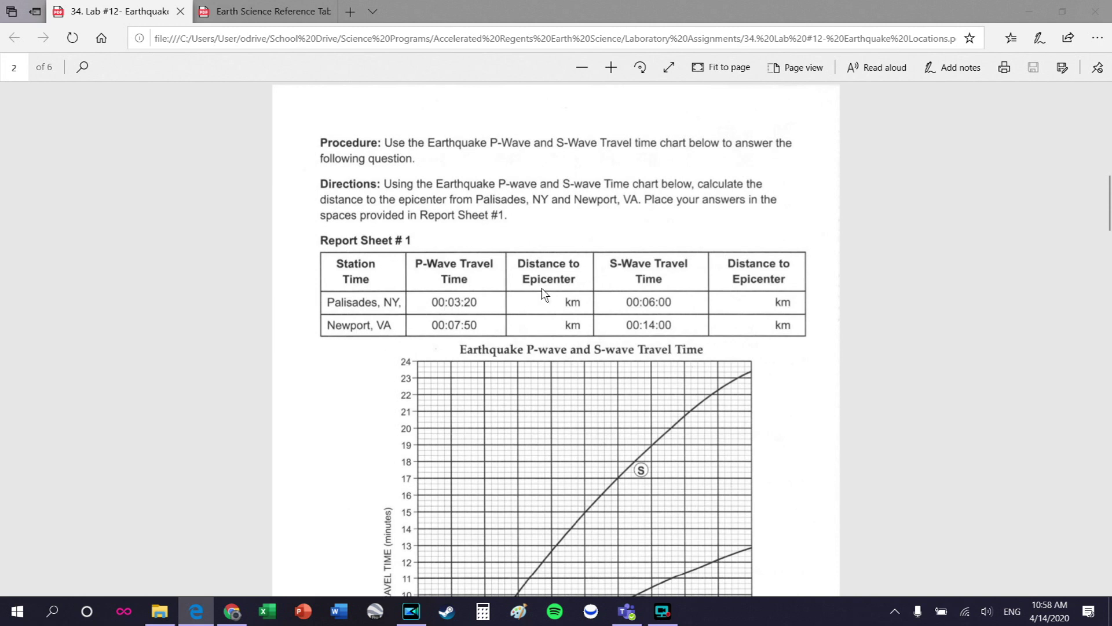
scroll(545, 293, "down", 3)
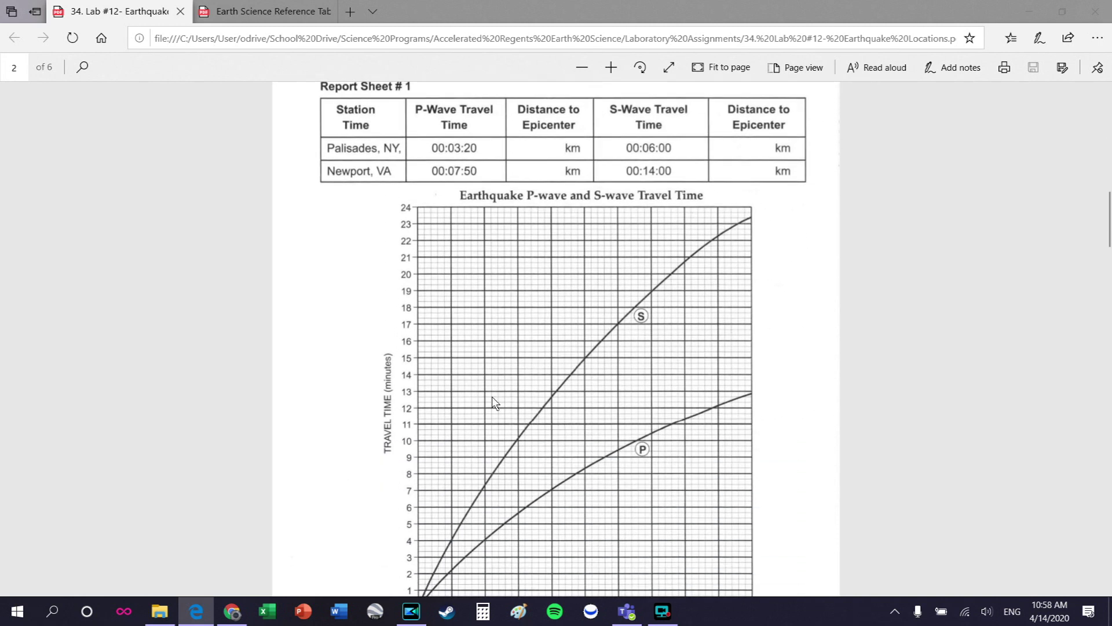
scroll(534, 340, "up", 2)
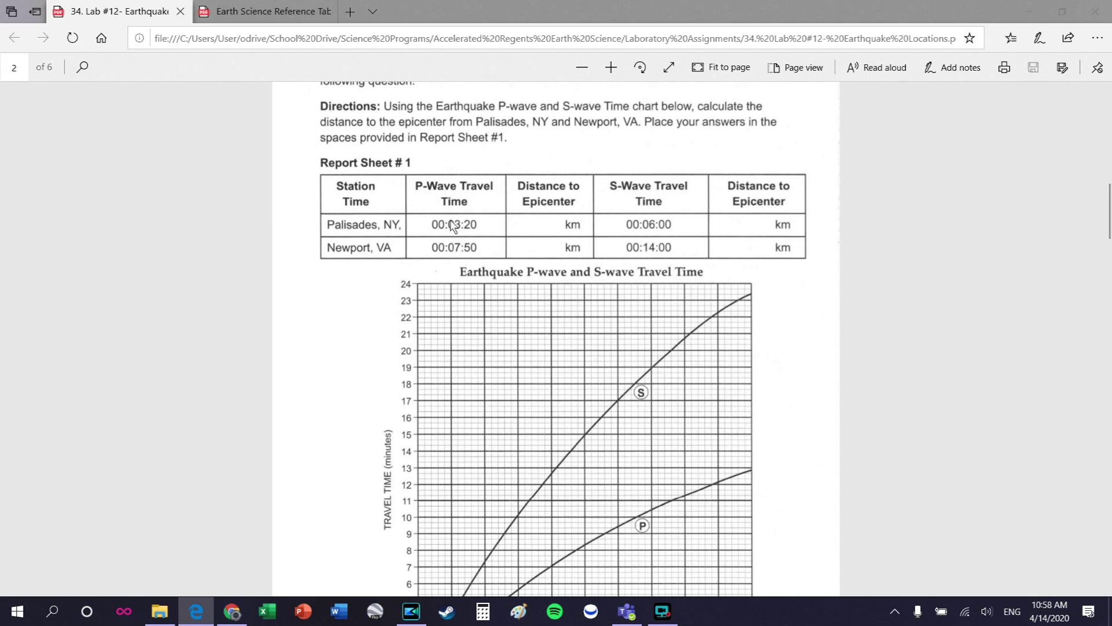
scroll(454, 255, "down", 4)
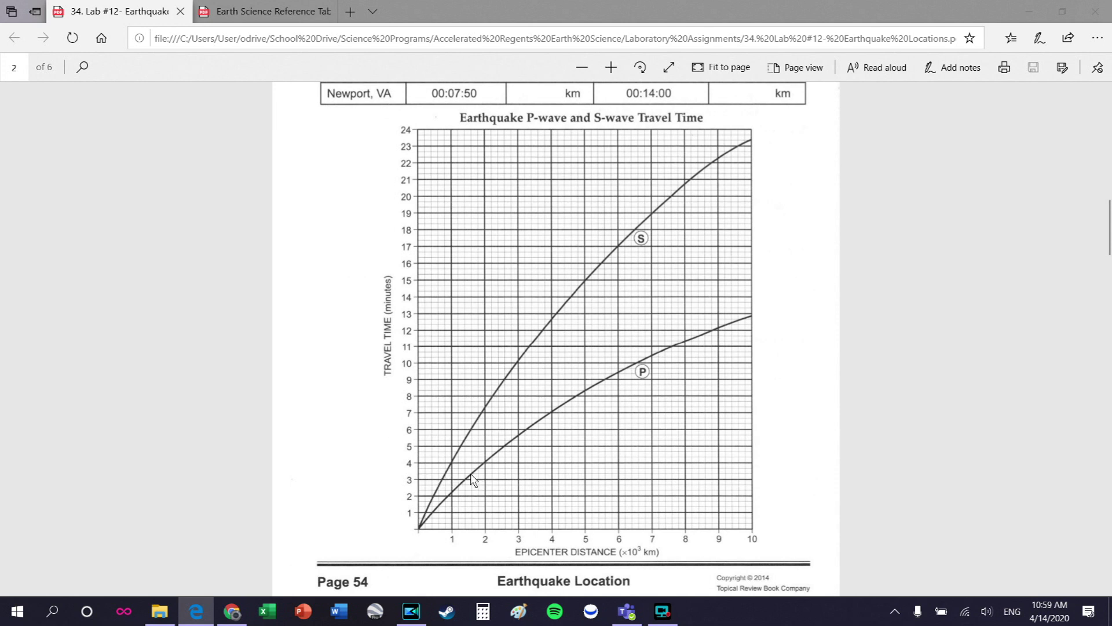
scroll(561, 340, "up", 3)
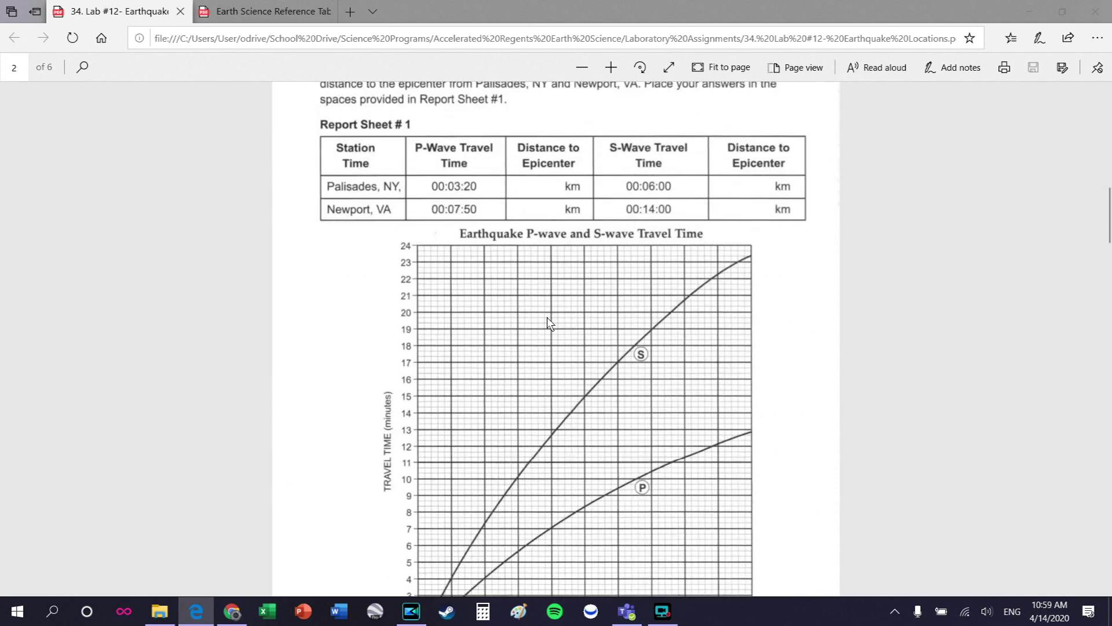
scroll(440, 186, "down", 3)
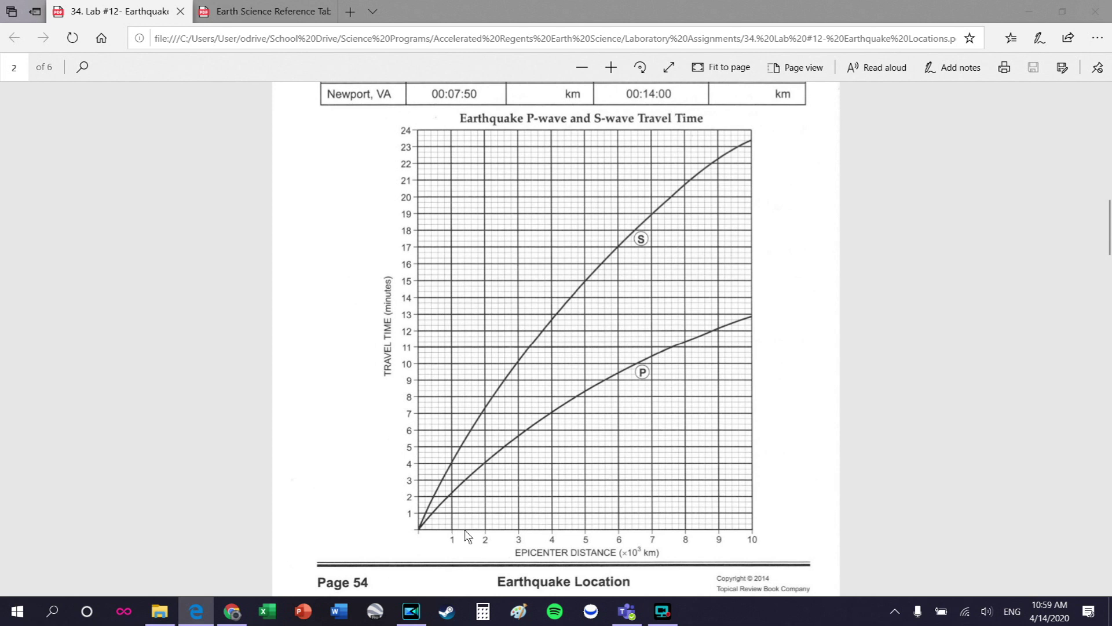
scroll(474, 534, "up", 5)
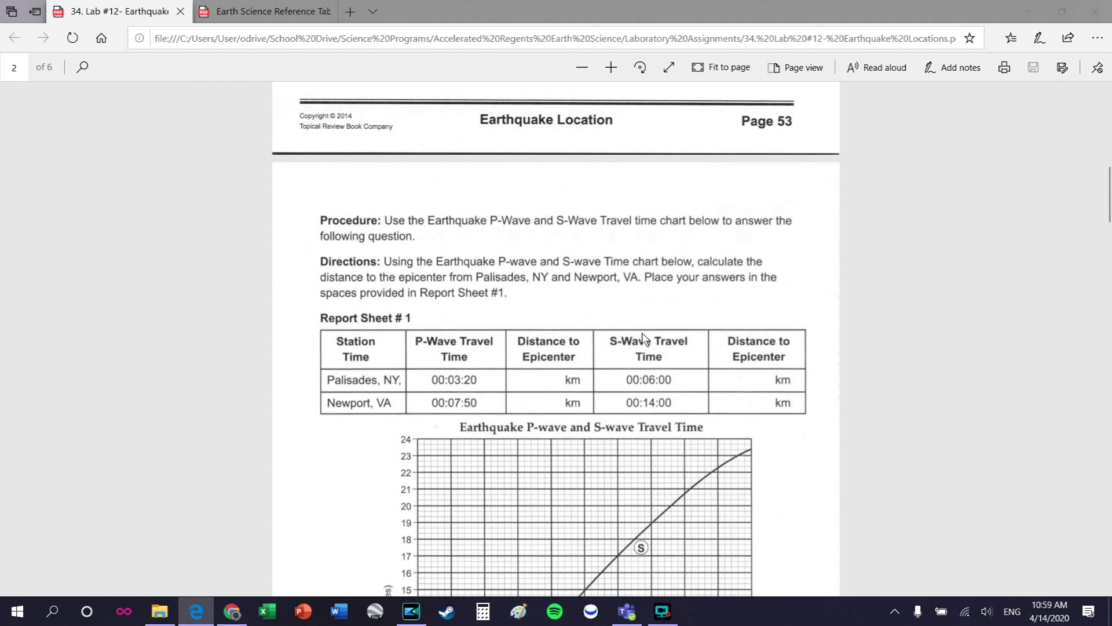
scroll(578, 404, "down", 4)
scroll(578, 404, "down", 1)
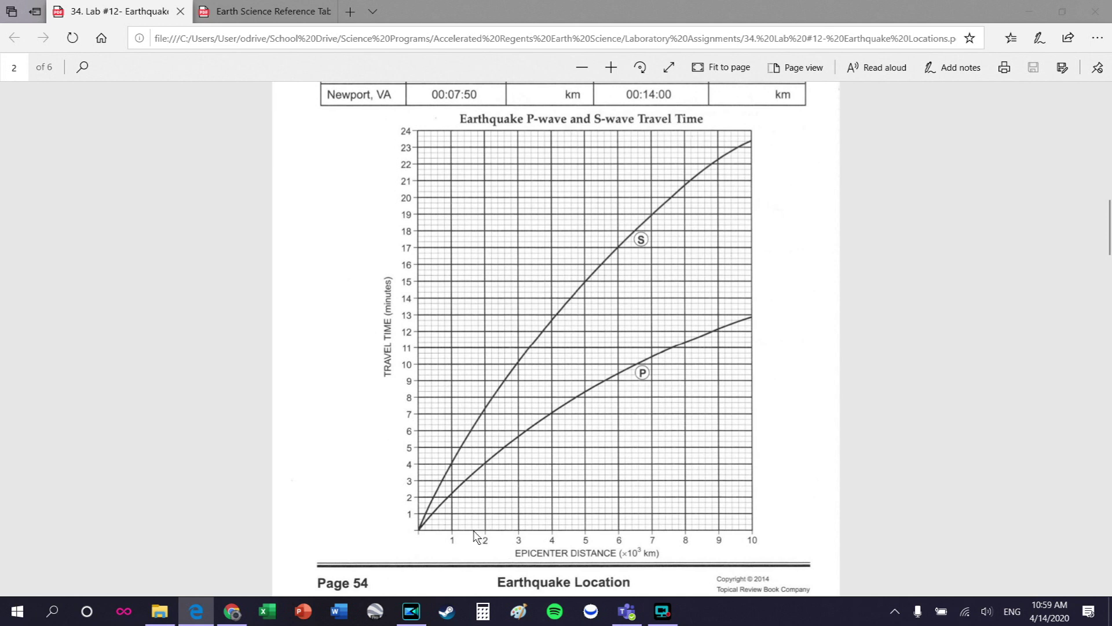
scroll(487, 492, "up", 4)
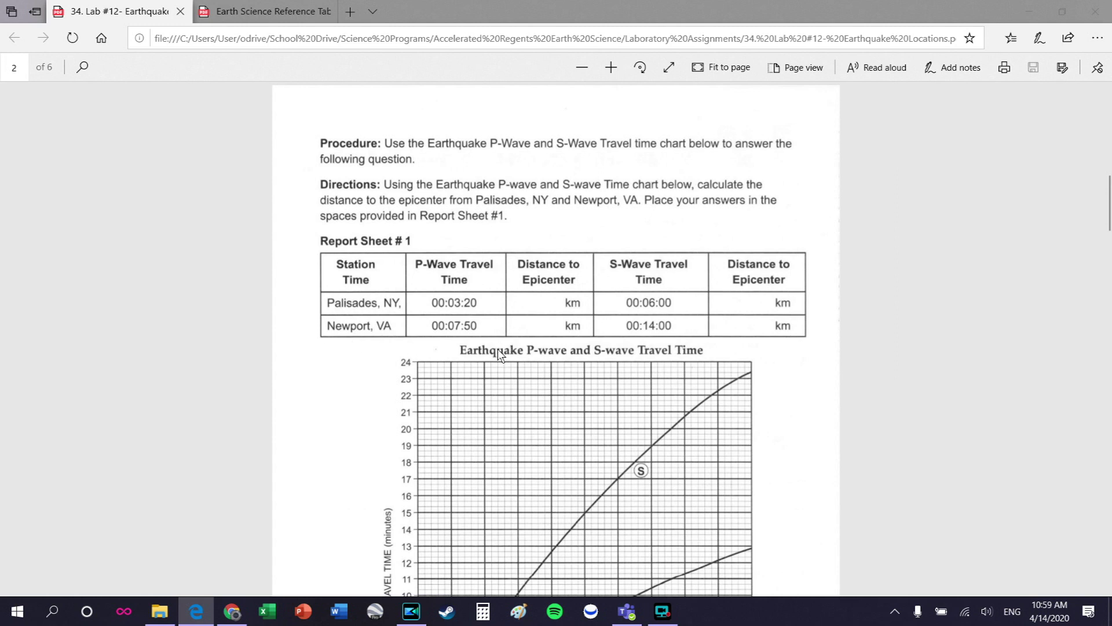
Examine Report Sheet #2 and the seismograms for Stations X, Y and Z
scroll(525, 356, "down", 10)
scroll(520, 353, "down", 3)
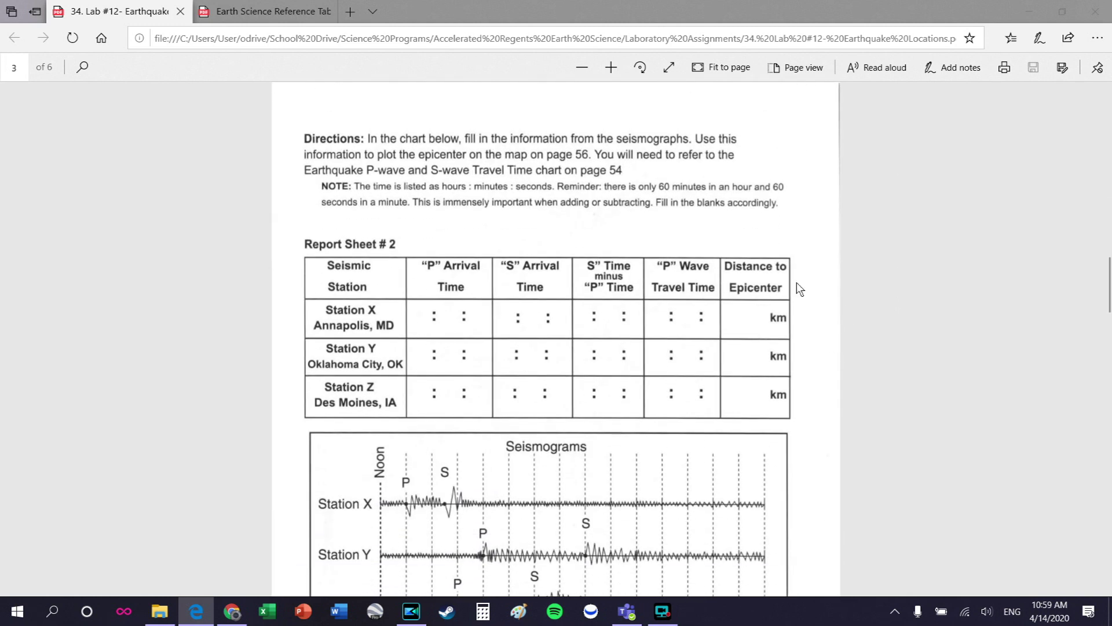
scroll(474, 423, "down", 2)
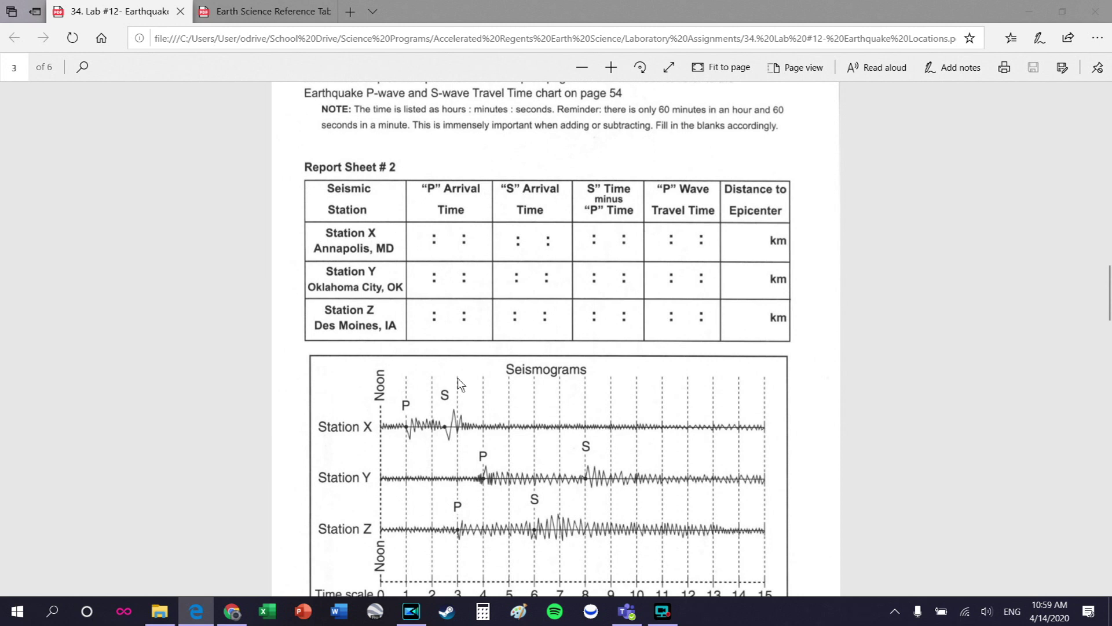
scroll(463, 357, "down", 2)
scroll(468, 336, "up", 2)
scroll(471, 324, "down", 2)
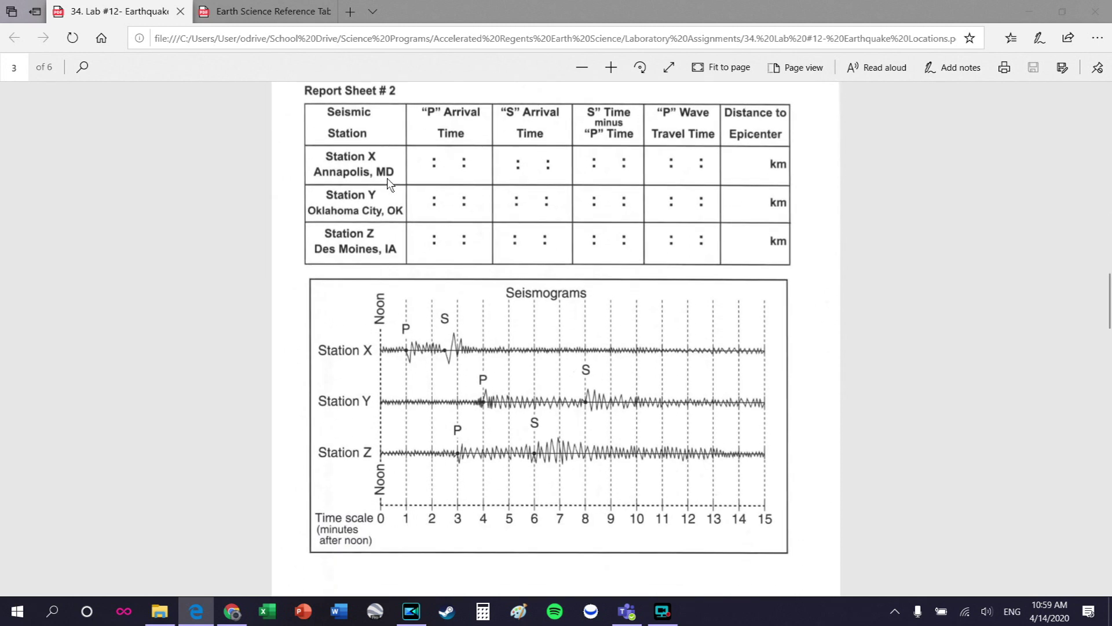
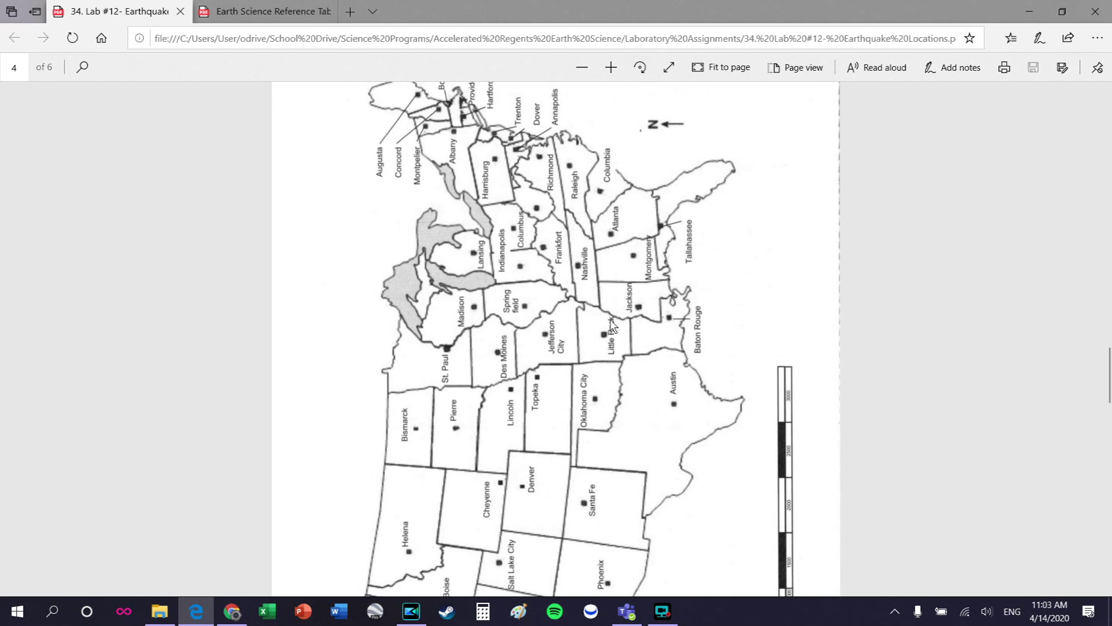
Rotate the PDF so the US map on page 56 is upright and fully in view
scroll(628, 336, "up", 2)
scroll(630, 341, "down", 1)
left_click(640, 67)
scroll(634, 285, "down", 3)
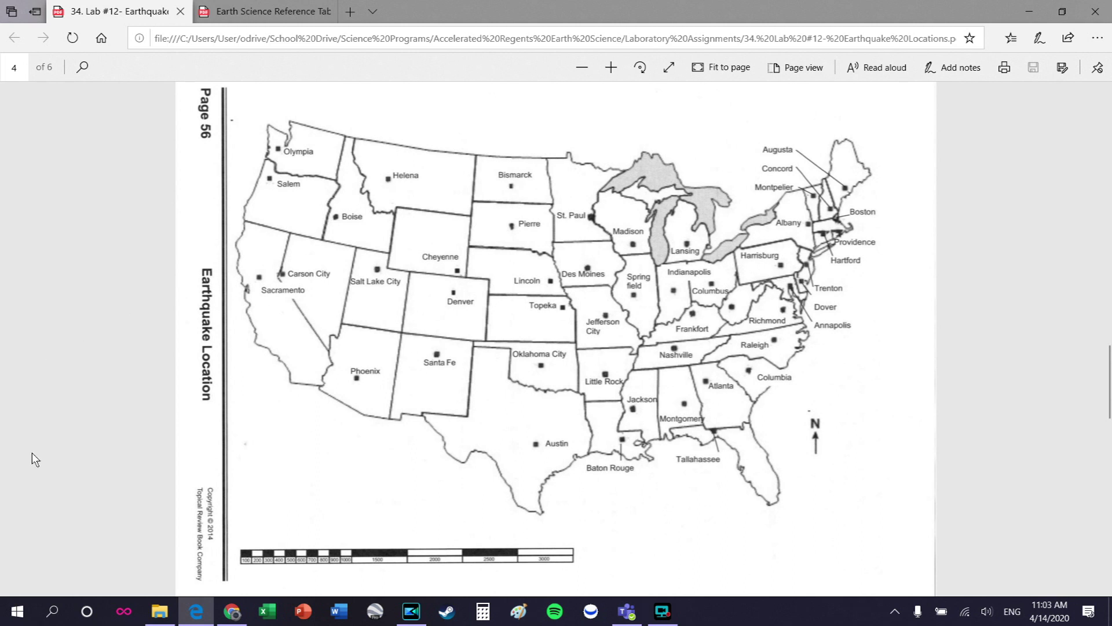
Switch to Paint and paste the screenshot of the US map page onto the blank canvas
left_click(514, 617)
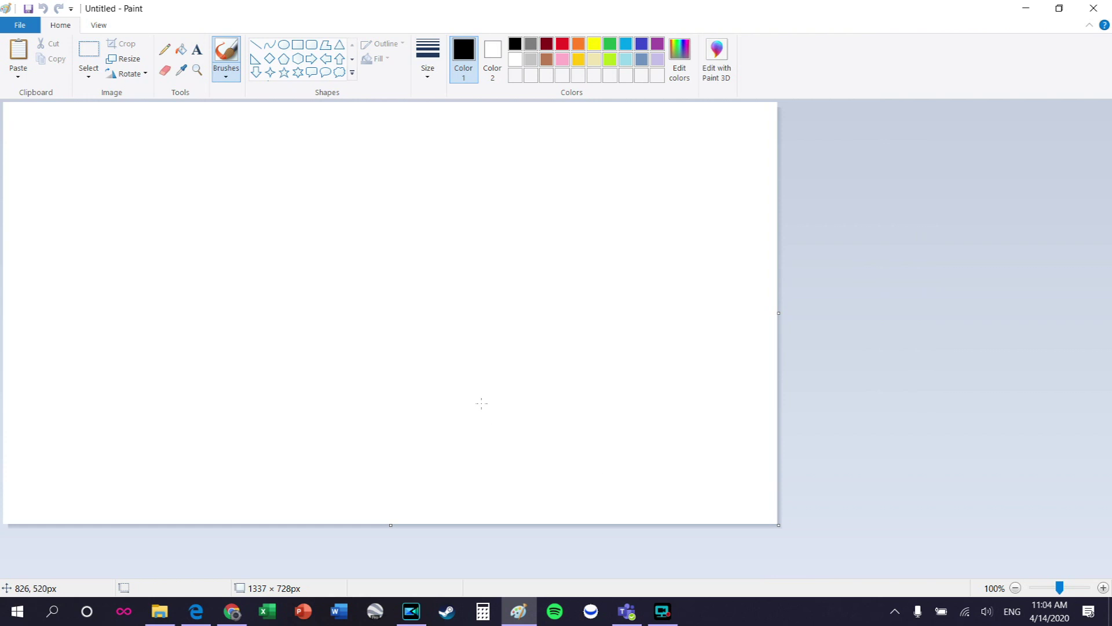
key("ctrl+v")
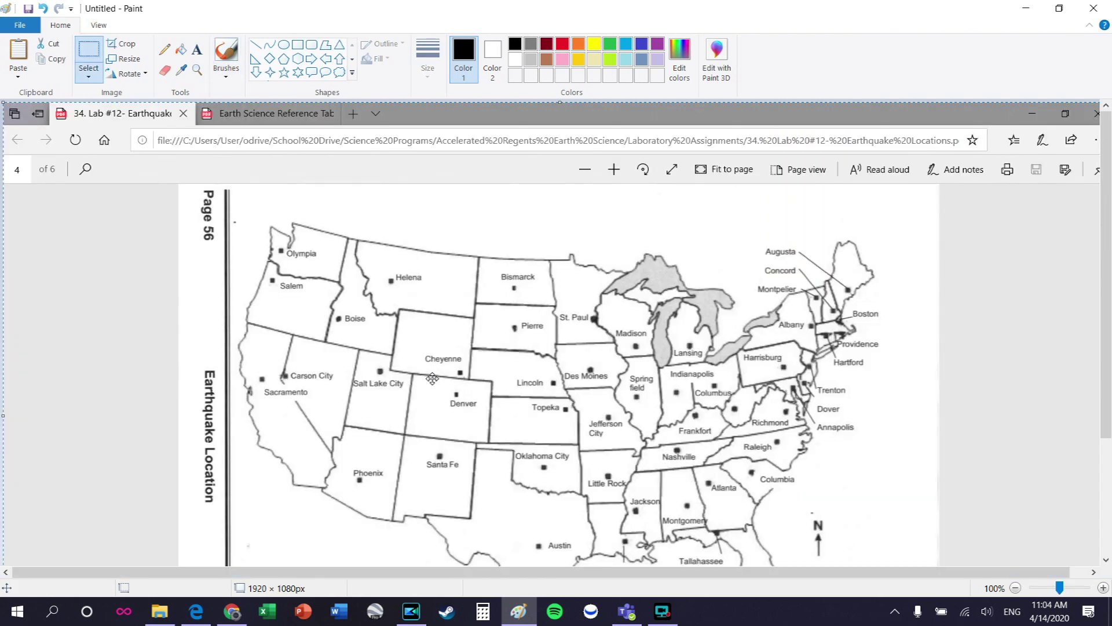
scroll(469, 394, "down", 2)
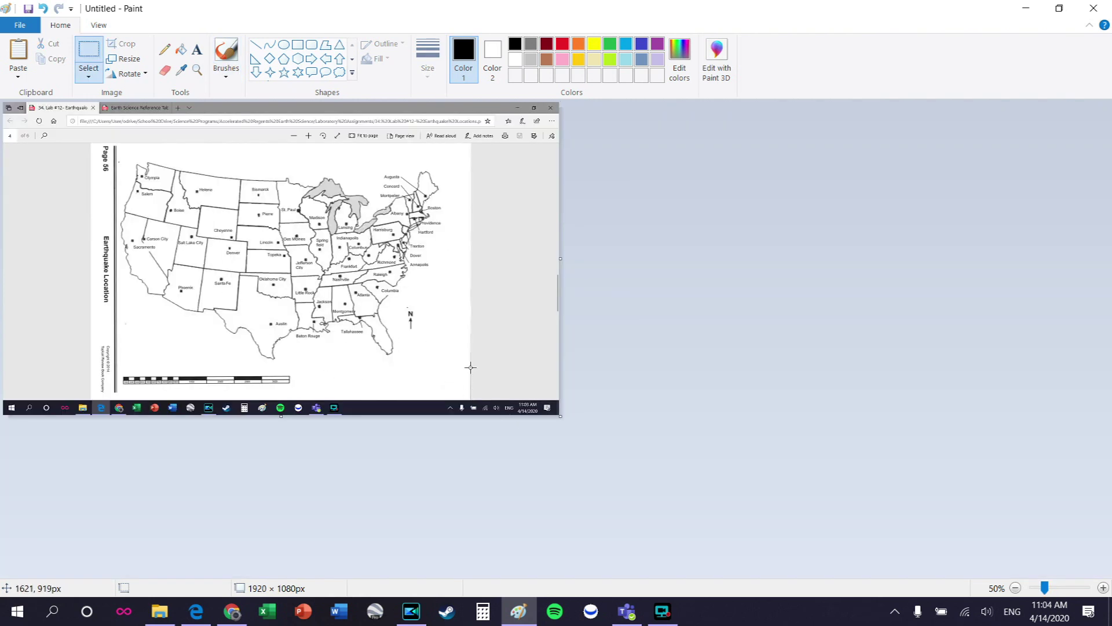
scroll(426, 342, "up", 1)
scroll(415, 349, "down", 1)
scroll(403, 333, "up", 1)
scroll(601, 324, "down", 1)
scroll(594, 327, "up", 2)
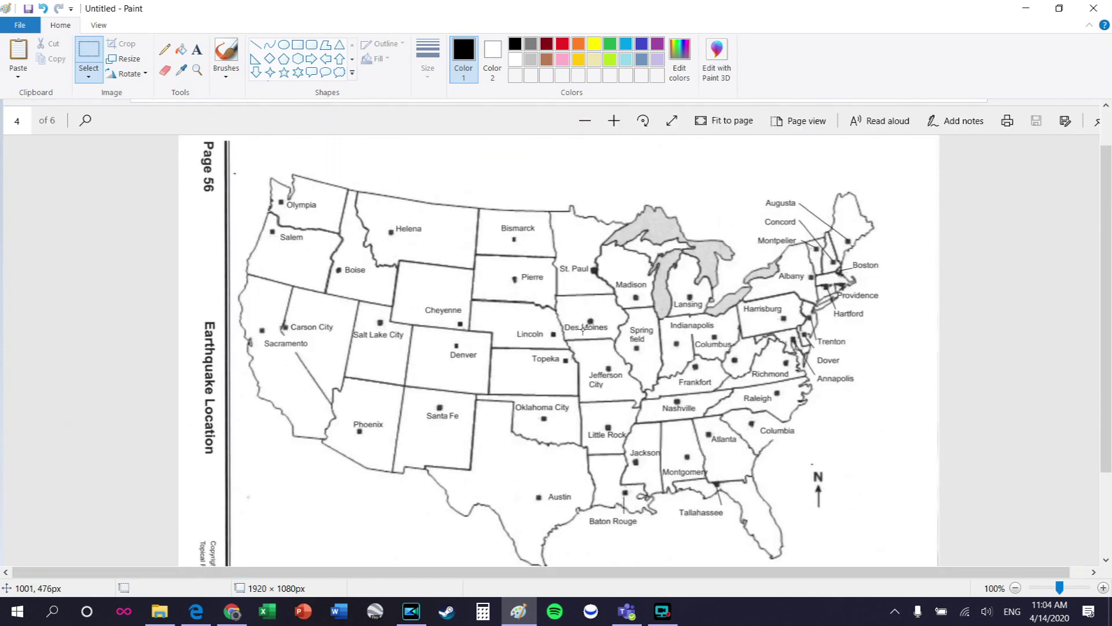
scroll(546, 323, "down", 3)
scroll(549, 323, "down", 1)
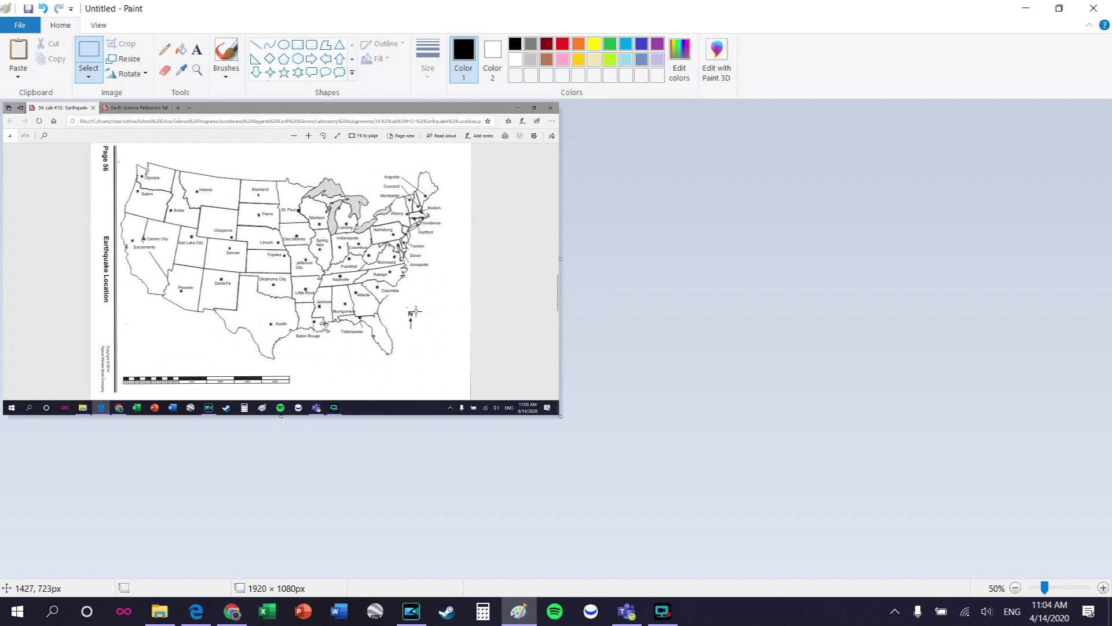
scroll(369, 284, "up", 1)
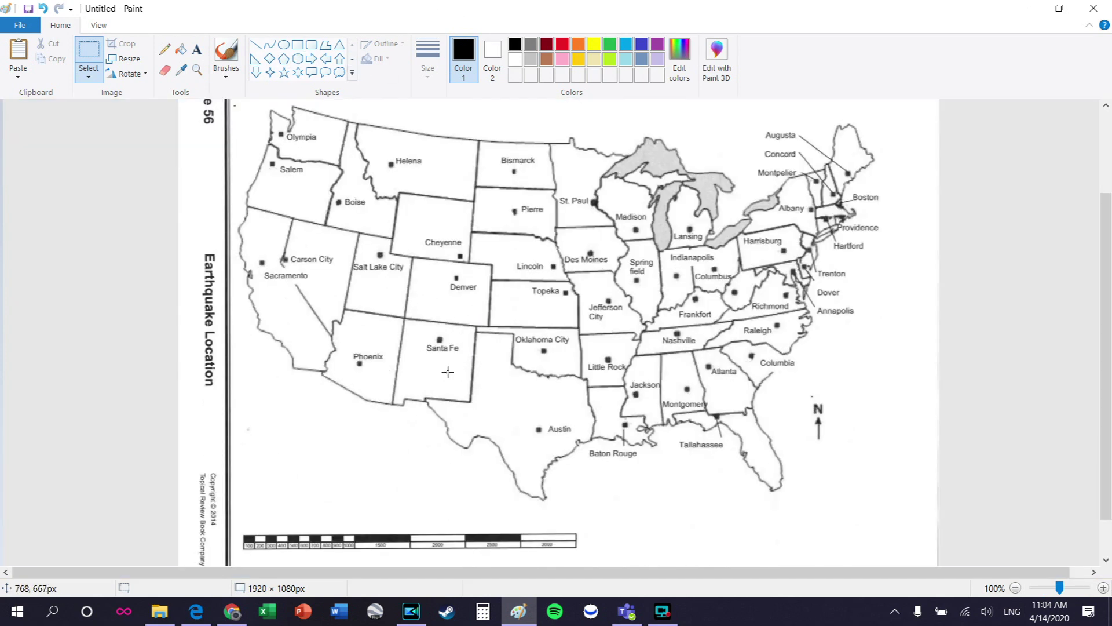
Switch to Edge and rotate the lab PDF back so Report Sheet #2 reads upright
left_click(197, 612)
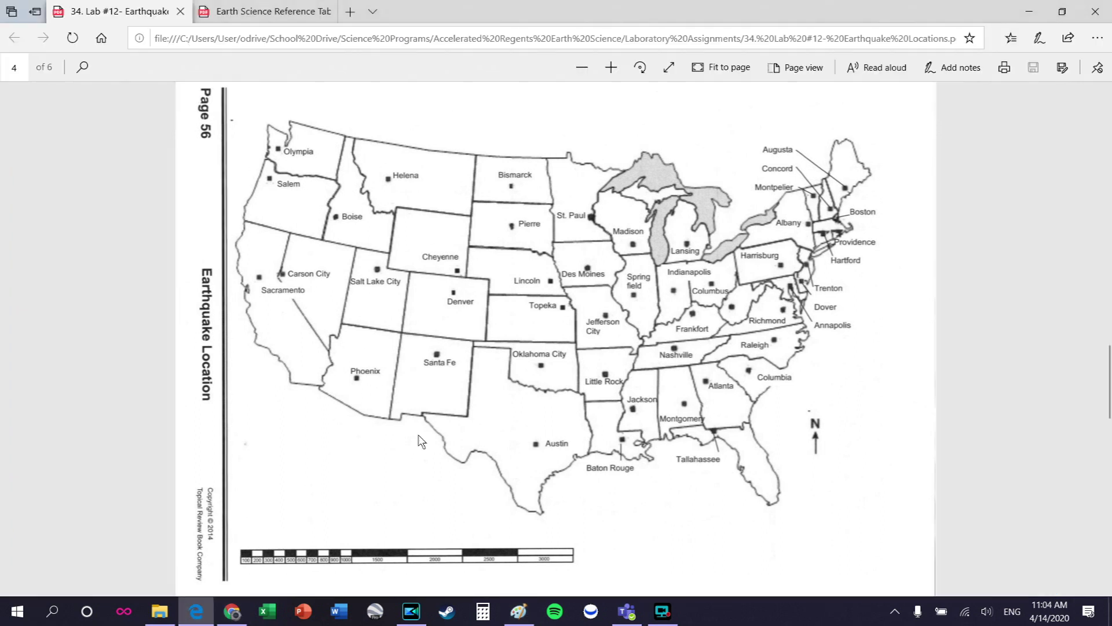
left_click(246, 11)
left_click(165, 12)
scroll(471, 157, "up", 8)
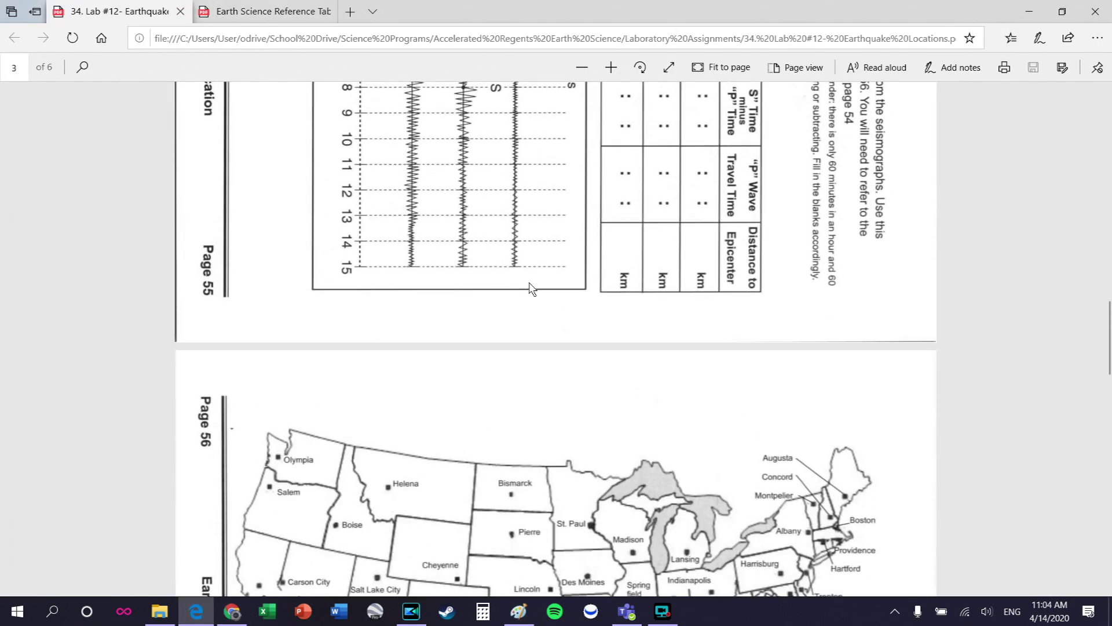
left_click(641, 65)
scroll(698, 209, "up", 4)
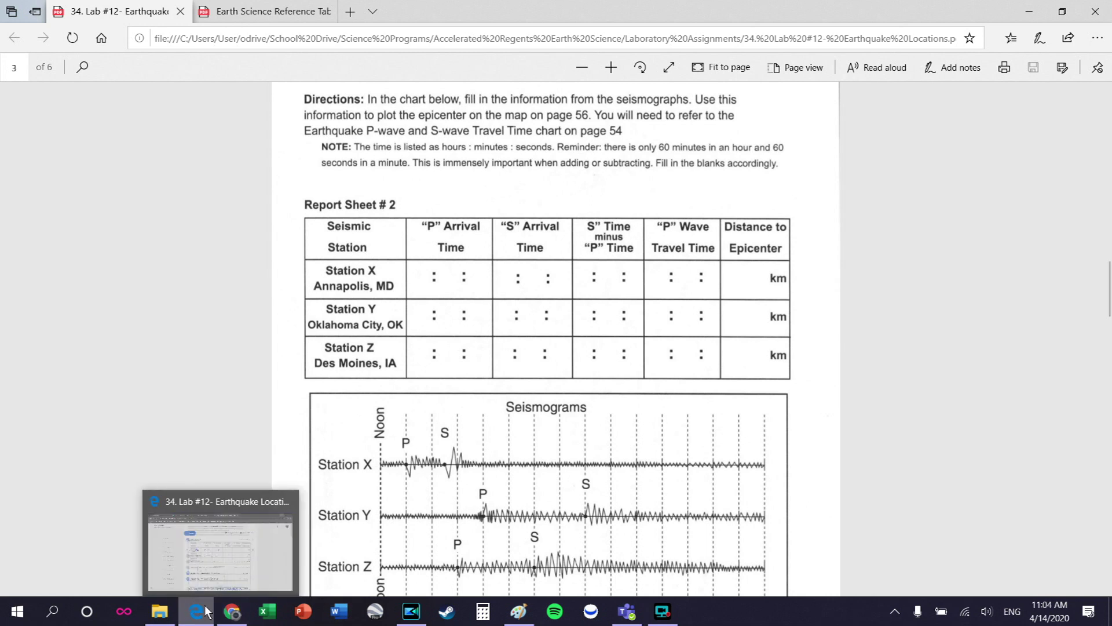
Switch to Paint and draw a practice circle about 495 × 484 px over the western edge of the map
left_click(518, 611)
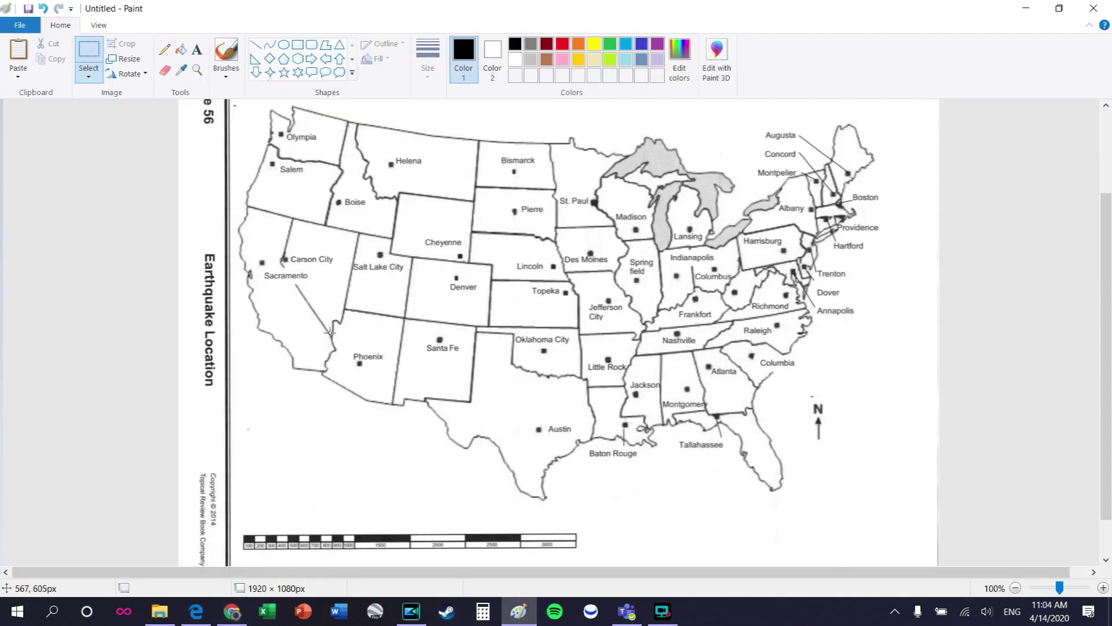
left_click(284, 45)
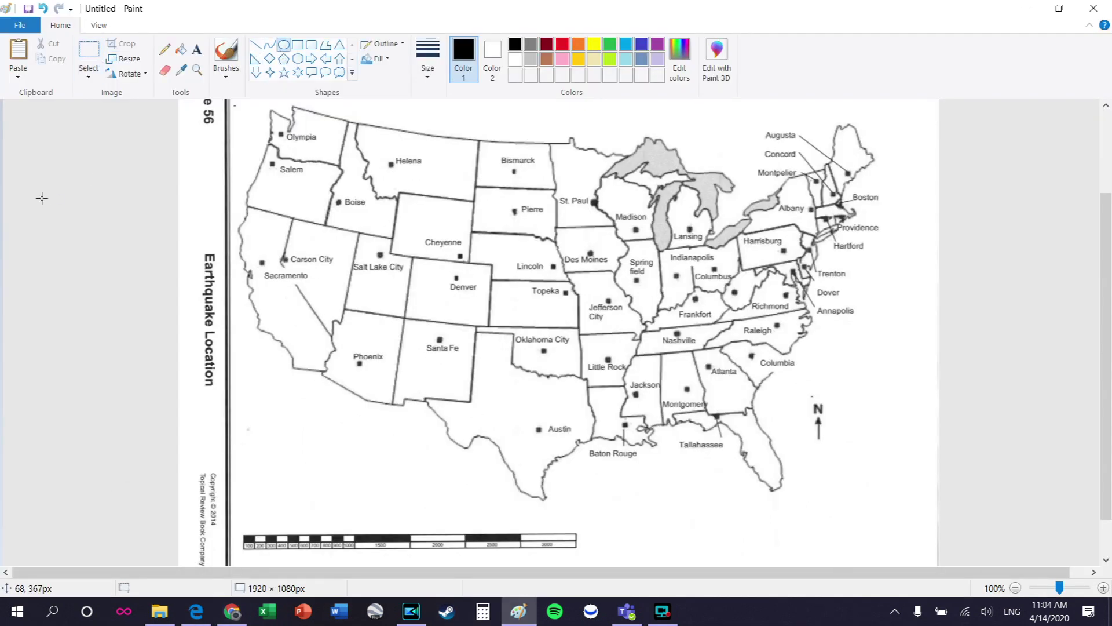
left_click_drag(35, 153, 323, 434)
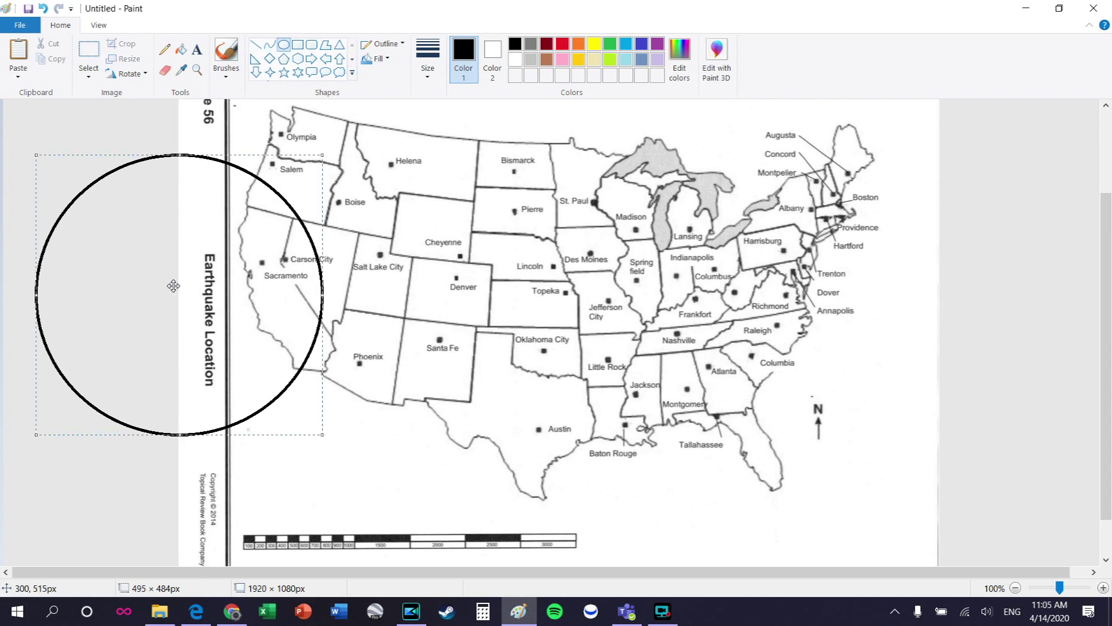
Mark the centre of the practice circle with a small thick-outlined circle about 19 × 19 px
left_click(255, 136)
left_click_drag(169, 293, 180, 305)
key("ctrl+plus")
key("ctrl+plus")
key("ctrl+plus")
key("ctrl+plus")
key("ctrl+plus")
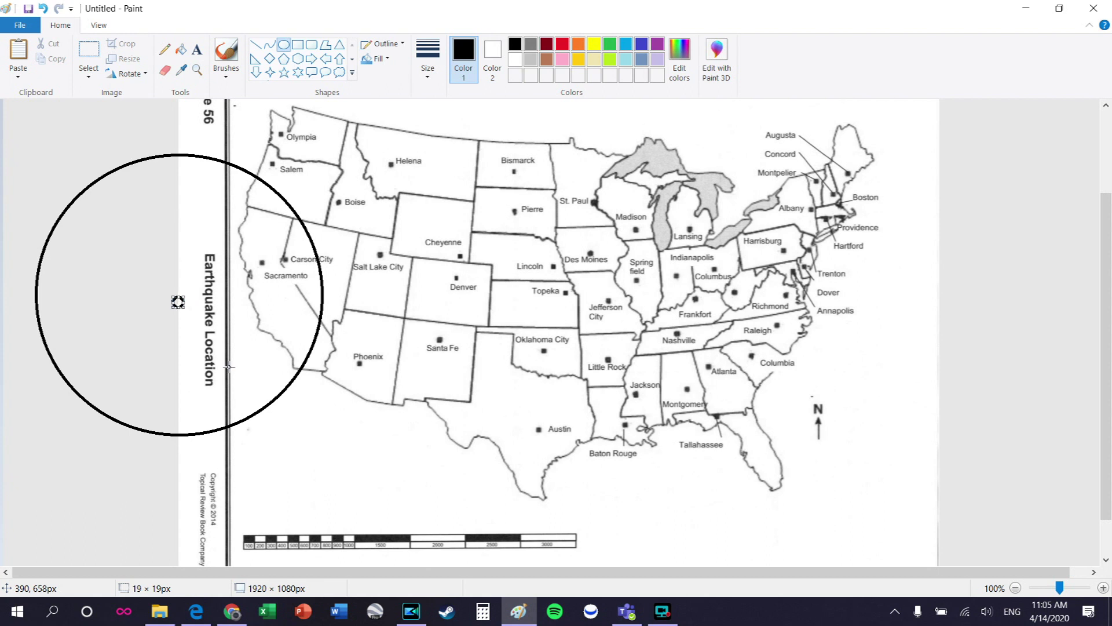
key("Up")
key("Up")
key("Up")
key("Up")
key("Up")
key("Up")
key("Up")
key("Up")
key("Right")
key("Right")
key("Right")
left_click(359, 165)
Draw a horizontal radius about 246 px long from the centre mark to the practice circle's edge using the Line tool
left_click(256, 45)
left_click_drag(179, 297, 322, 296)
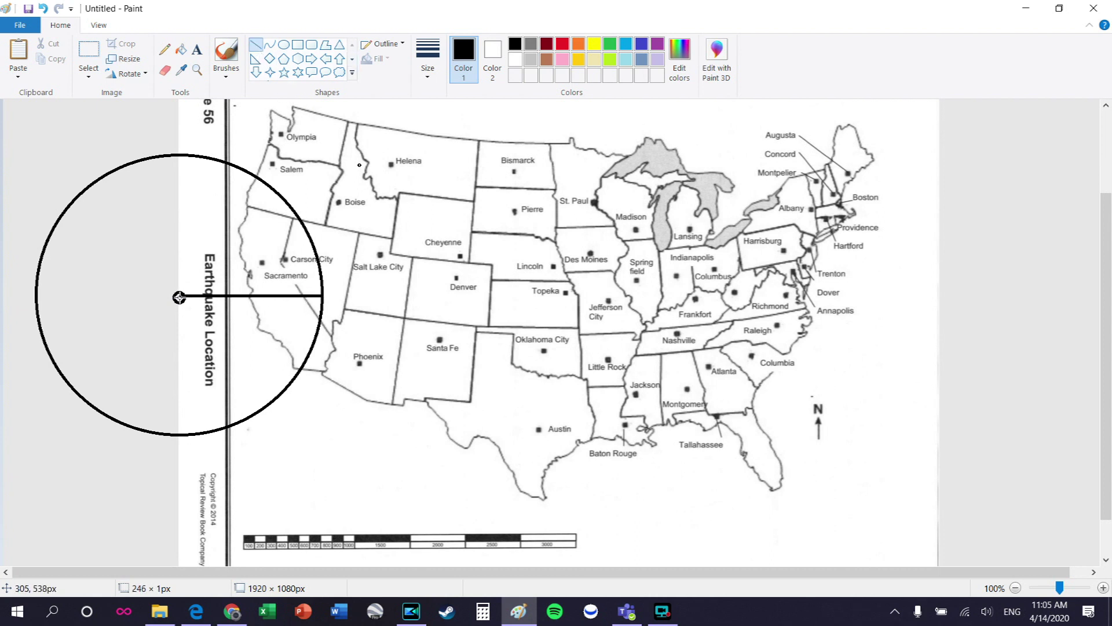
left_click_drag(179, 297, 36, 296)
Undo the practice circle, its centre mark and its radius
key("ctrl+z")
key("ctrl+z")
key("ctrl+z")
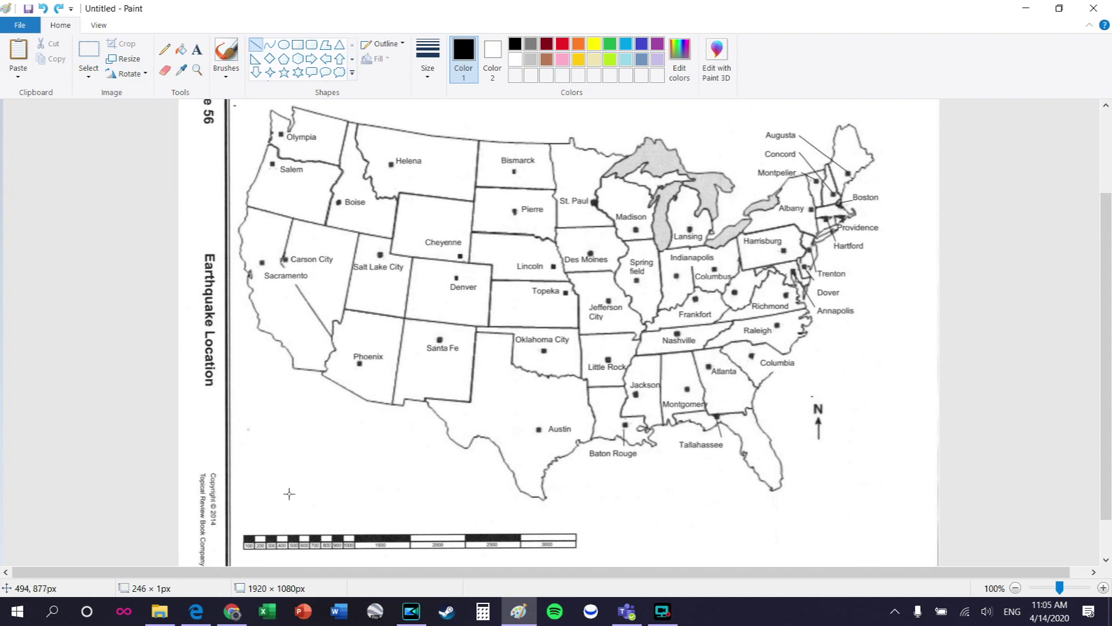
Draw a horizontal line about 383 px long spanning the map scale from zero to 2000, and move its eastern end onto Annapolis
mouse_move(243, 525)
left_mouse_down()
mouse_move(504, 515)
mouse_move(464, 525)
left_mouse_up()
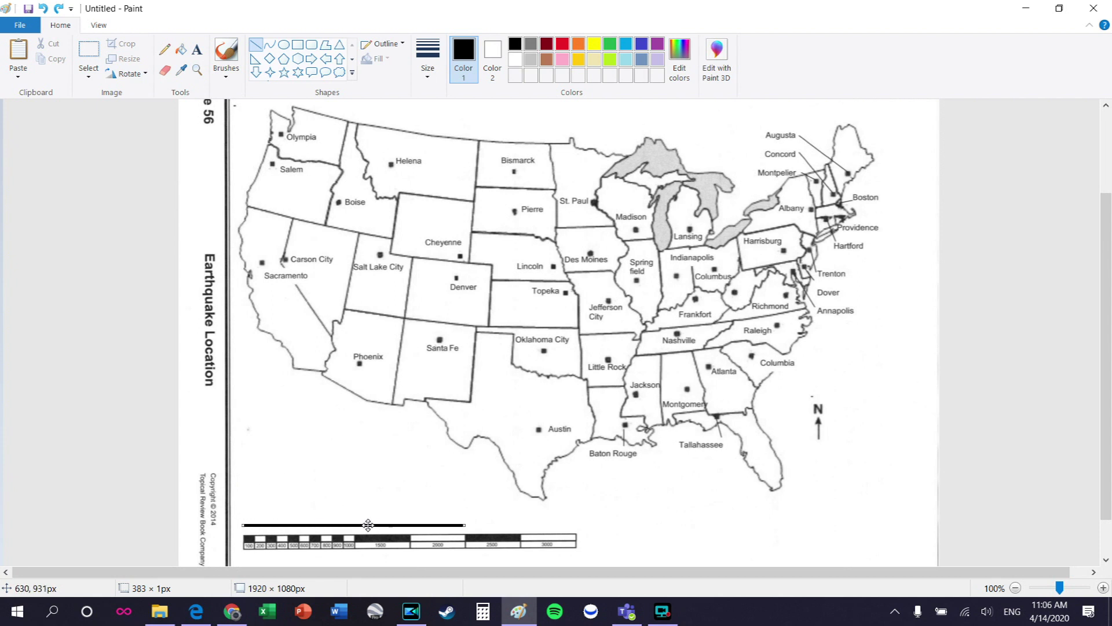
left_click_drag(368, 525, 697, 271)
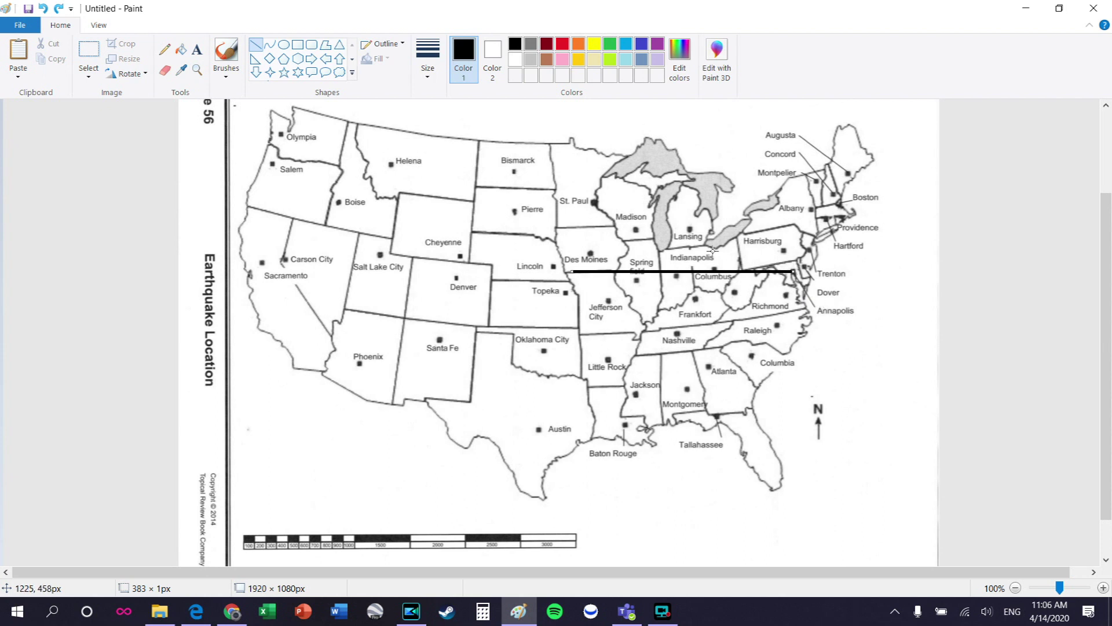
scroll(646, 292, "down", 1, "ctrl")
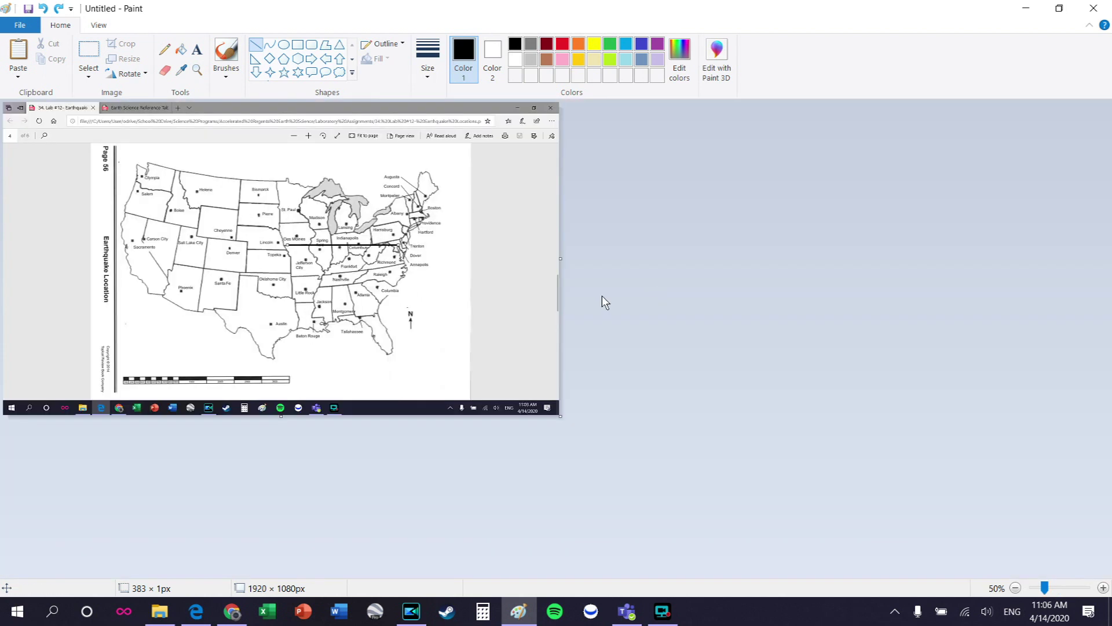
Draw a circle about 797 × 801 px centred on Annapolis, using the horizontal line as its radius
left_click(284, 45)
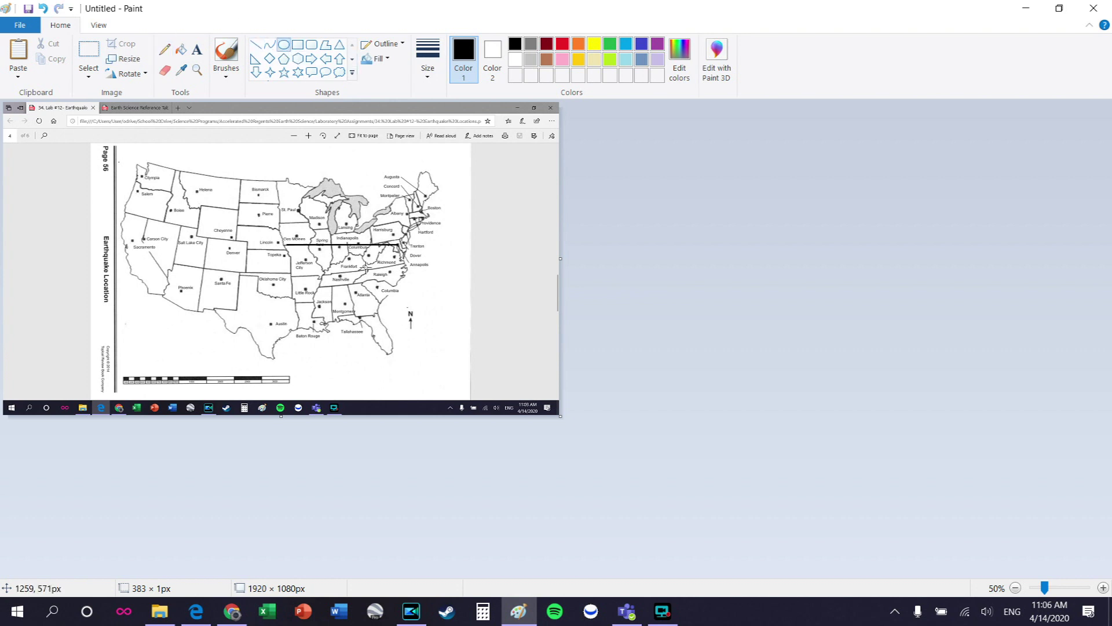
left_click_drag(265, 154, 442, 355)
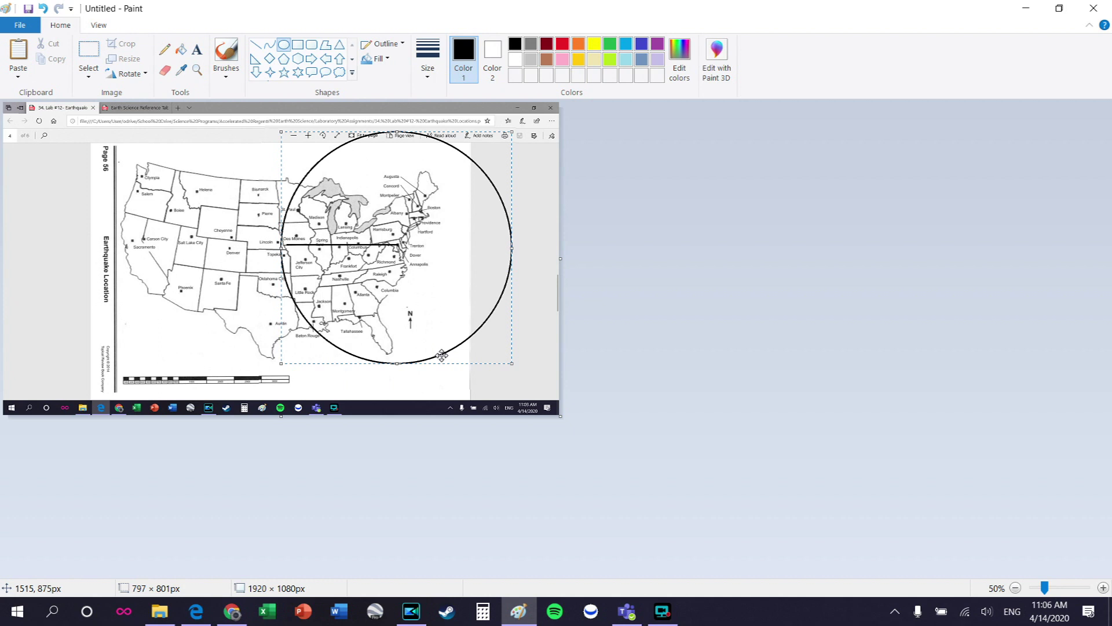
left_click(664, 280)
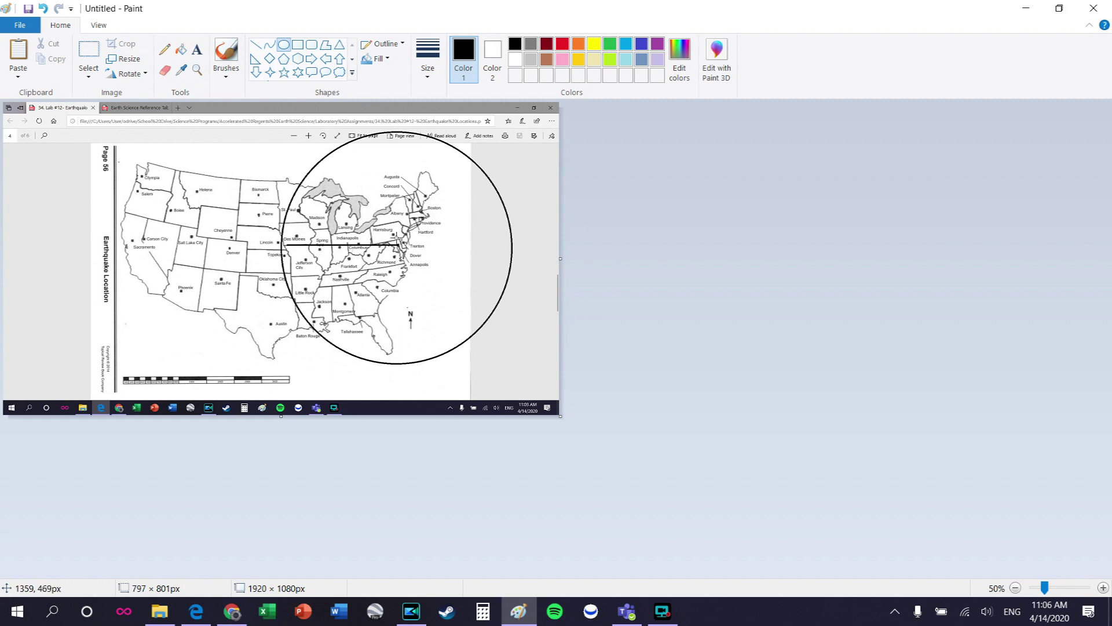
Check the lab's Report Sheet # 2, draw a horizontal line about 190 px long along the map scale in Paint, and move its western end onto Oklahoma City
left_click(197, 608)
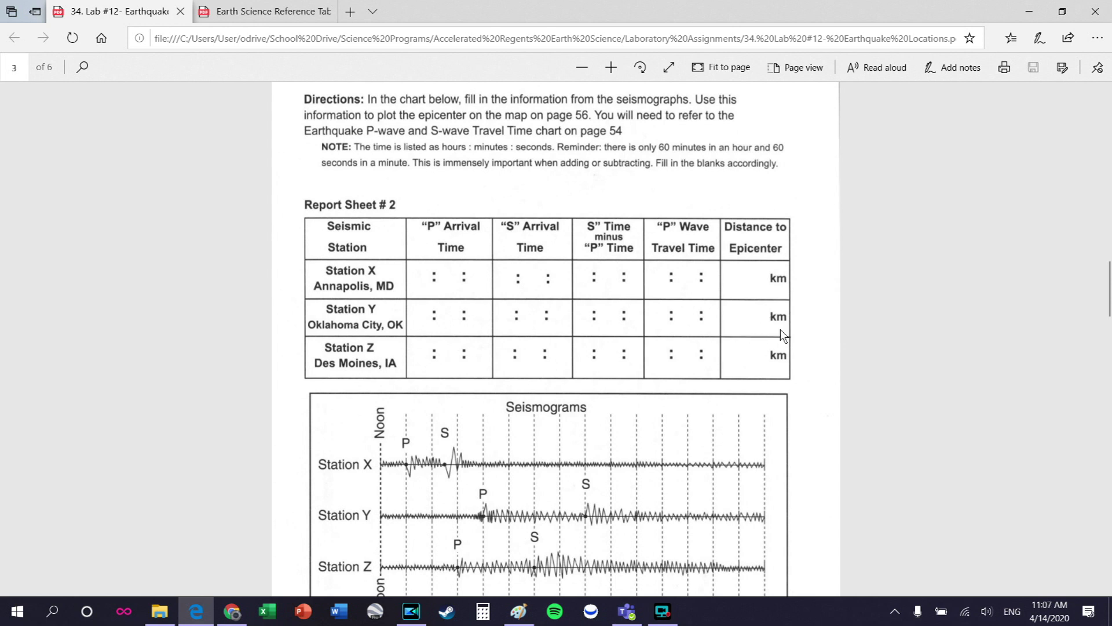
left_click(1029, 11)
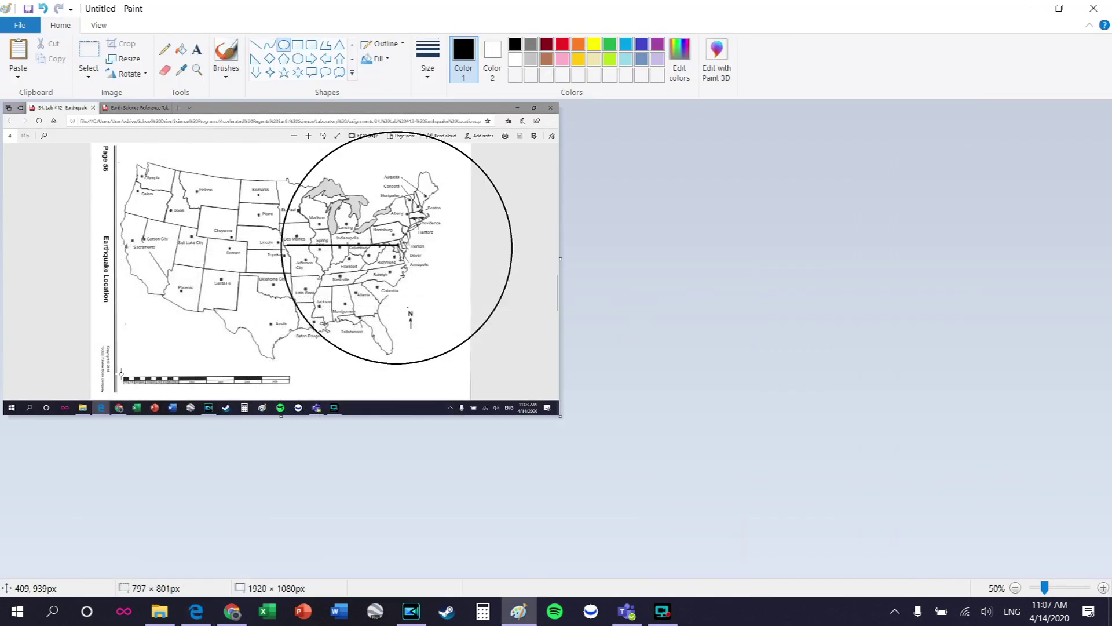
scroll(191, 374, "up", 1)
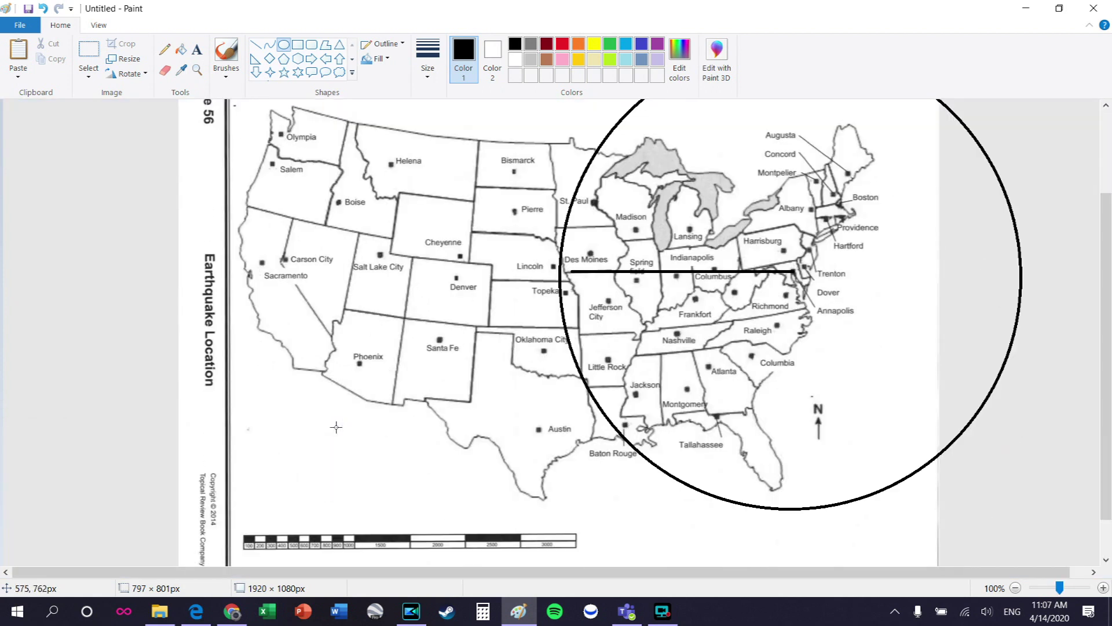
scroll(255, 468, "down", 1)
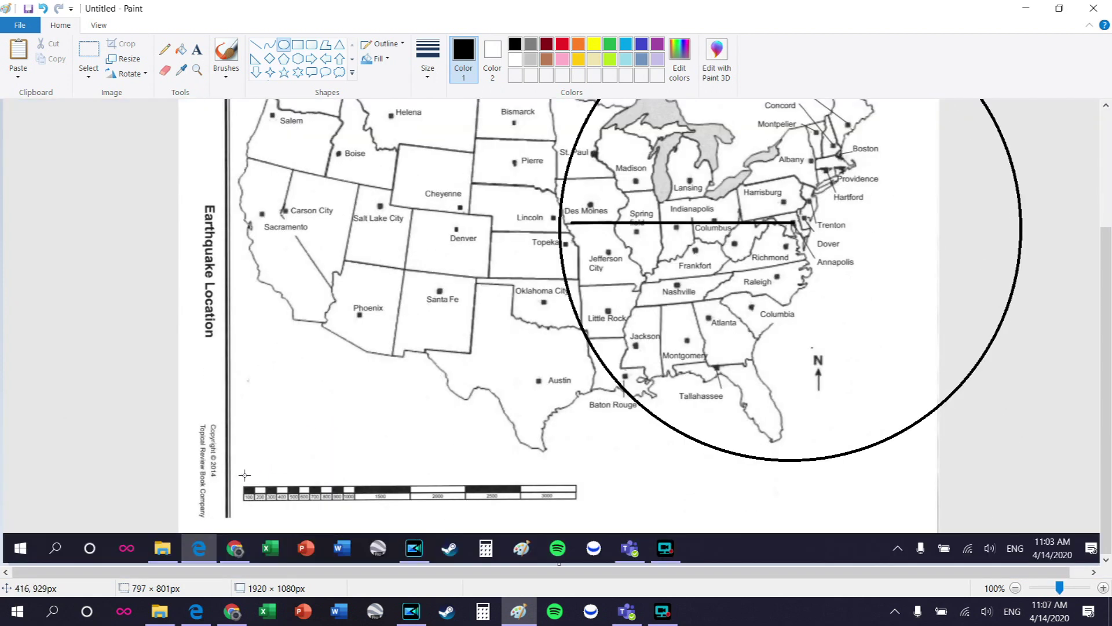
left_click_drag(245, 475, 344, 476)
key("ctrl+z")
left_click(255, 44)
left_click_drag(242, 472, 352, 472)
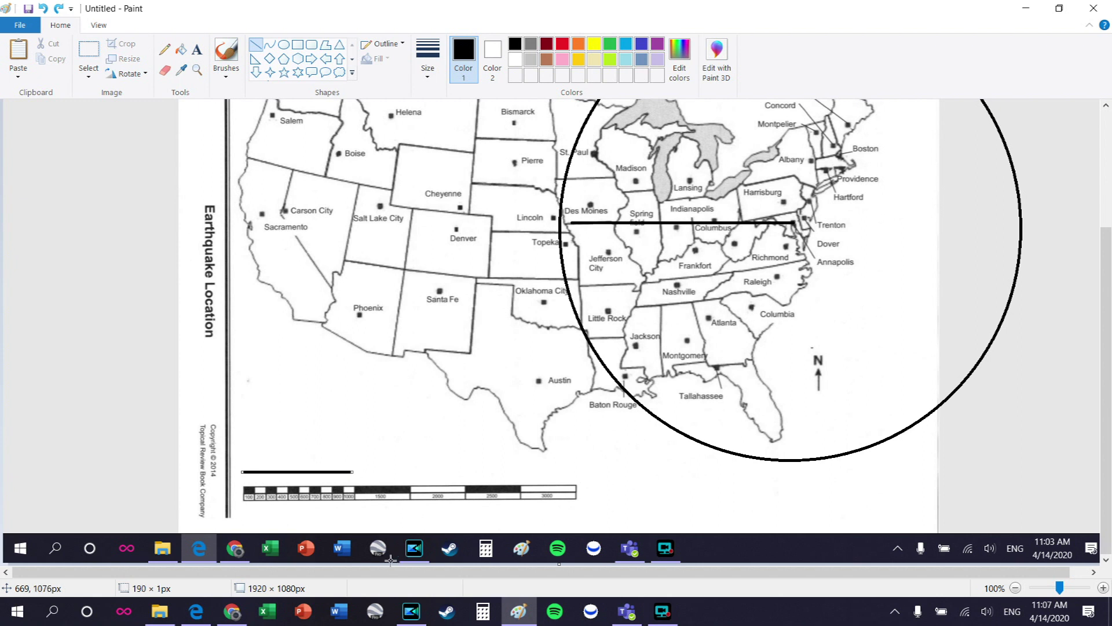
left_click_drag(329, 472, 632, 301)
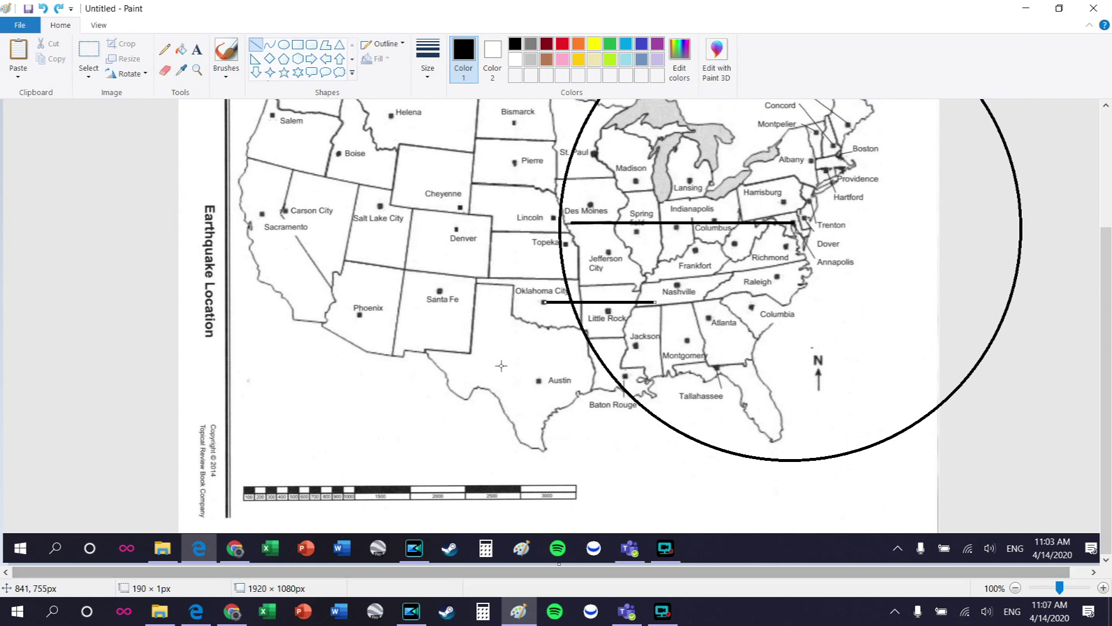
Draw a circle centred on Oklahoma City with the short line as radius, and resize it to about 377 × 393 px
scroll(548, 287, "down", 1)
scroll(317, 264, "up", 1)
scroll(317, 264, "down", 1)
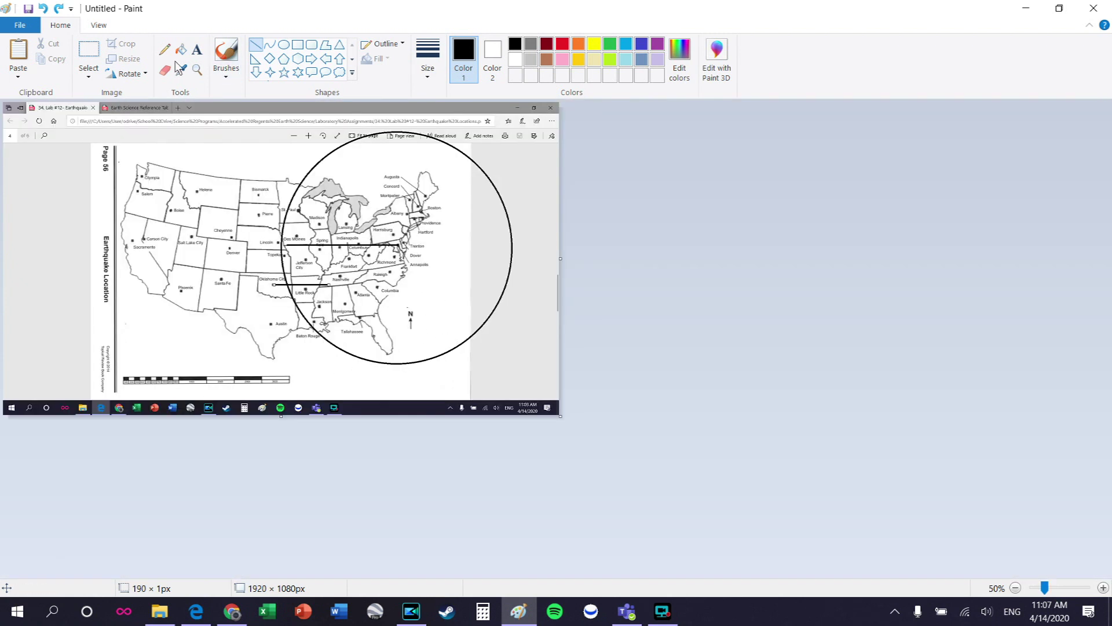
left_click(285, 45)
mouse_move(223, 222)
left_mouse_down()
mouse_move(311, 334)
mouse_move(371, 371)
mouse_move(302, 344)
left_mouse_up()
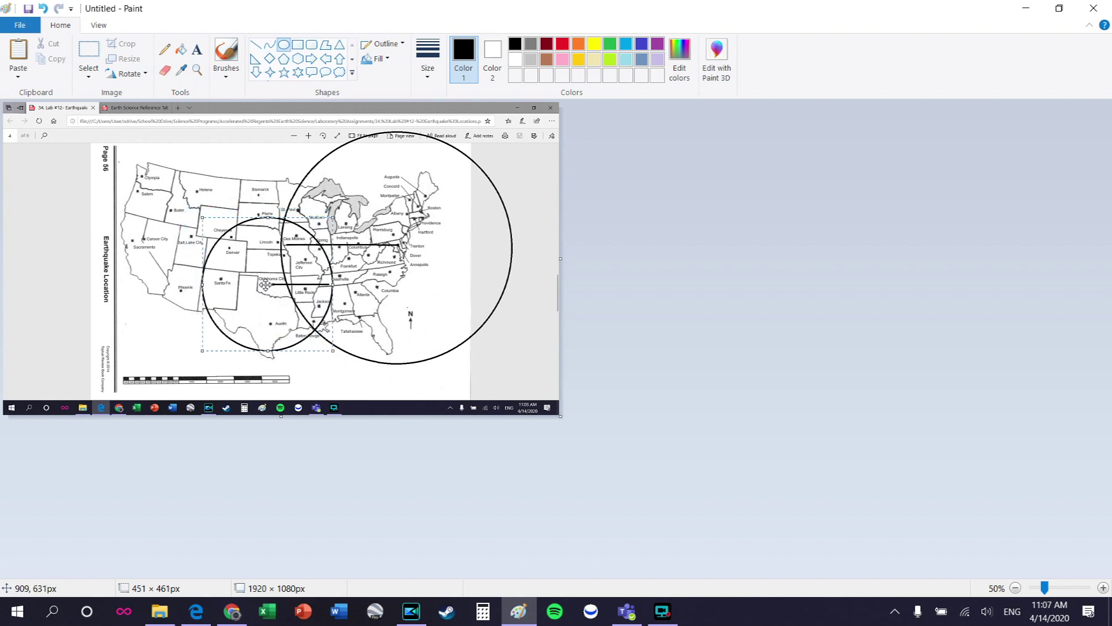
left_click_drag(332, 350, 309, 329)
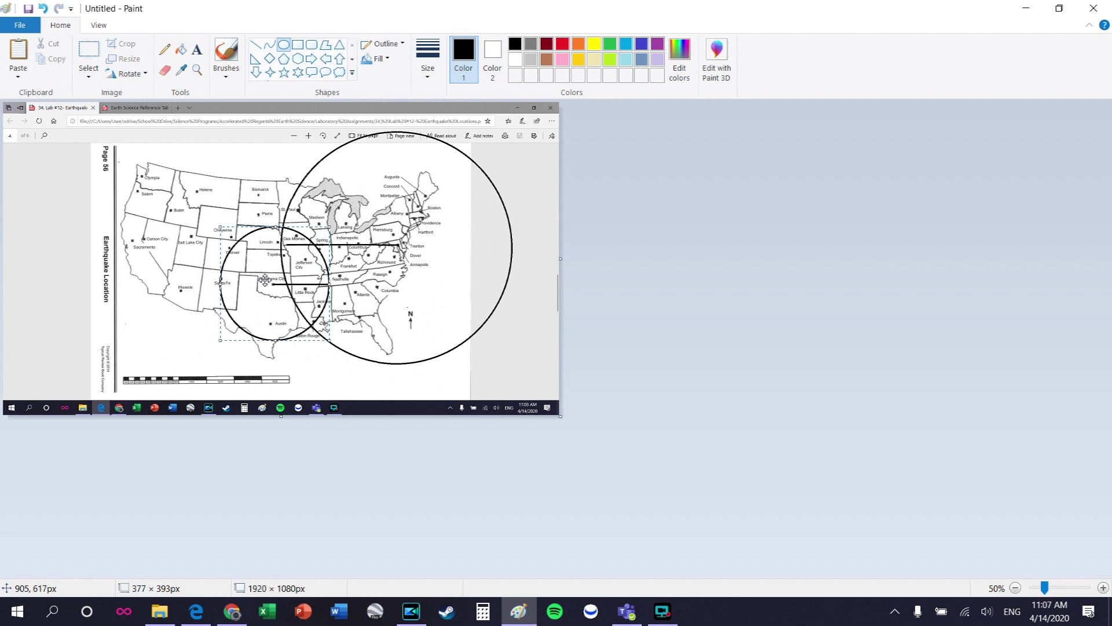
left_click(590, 506)
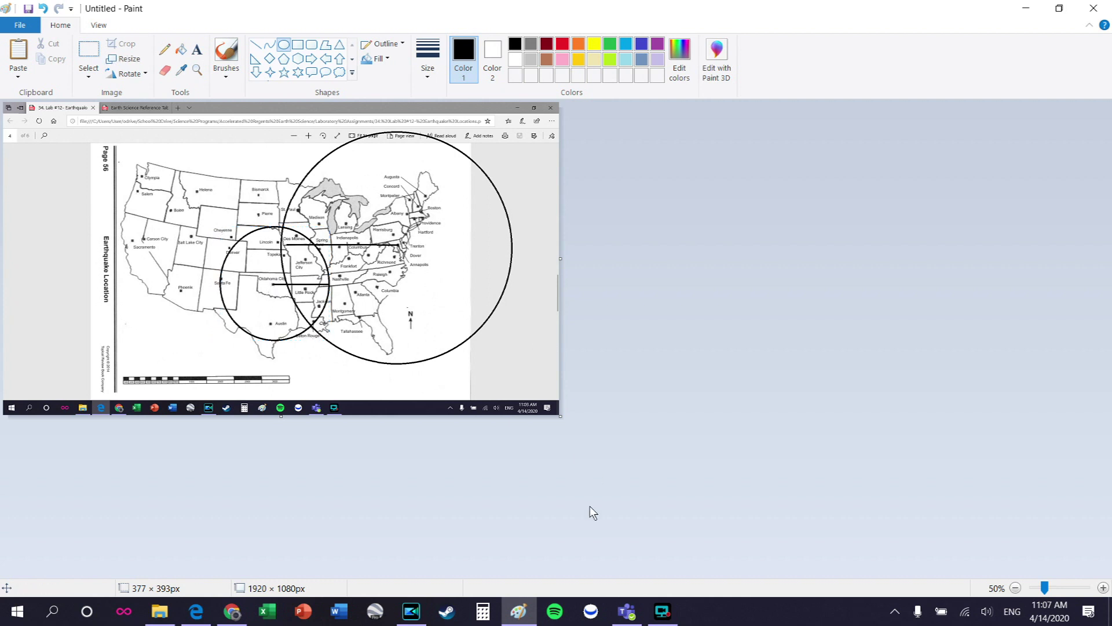
Mark the northern intersection of the two circles with short crossed lines, and close the drawing without saving it
scroll(409, 300, "up", 1)
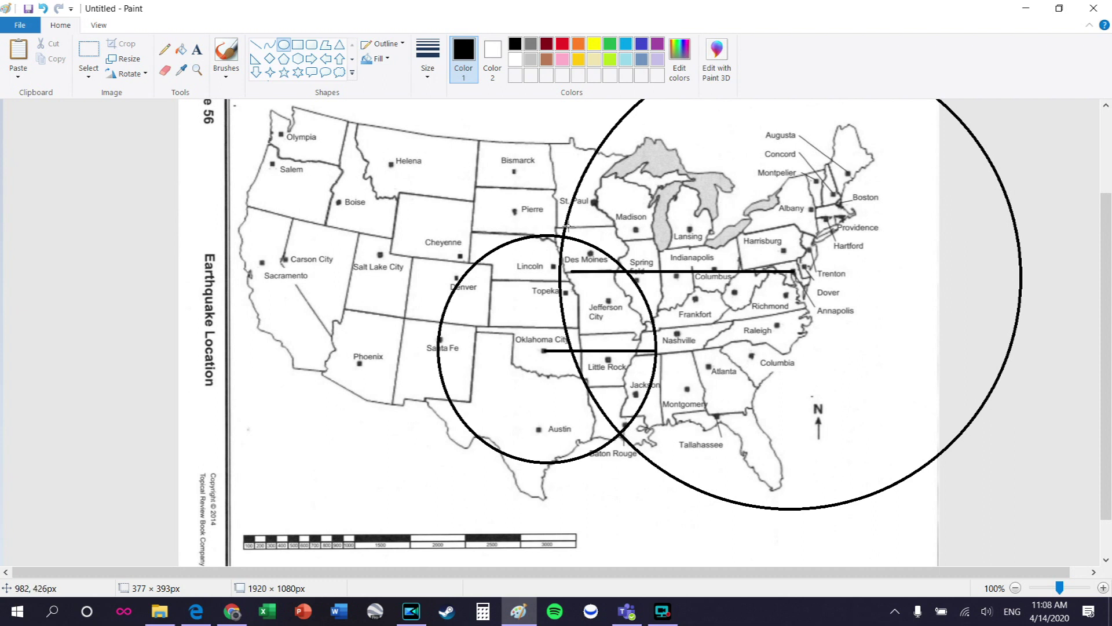
left_click(255, 44)
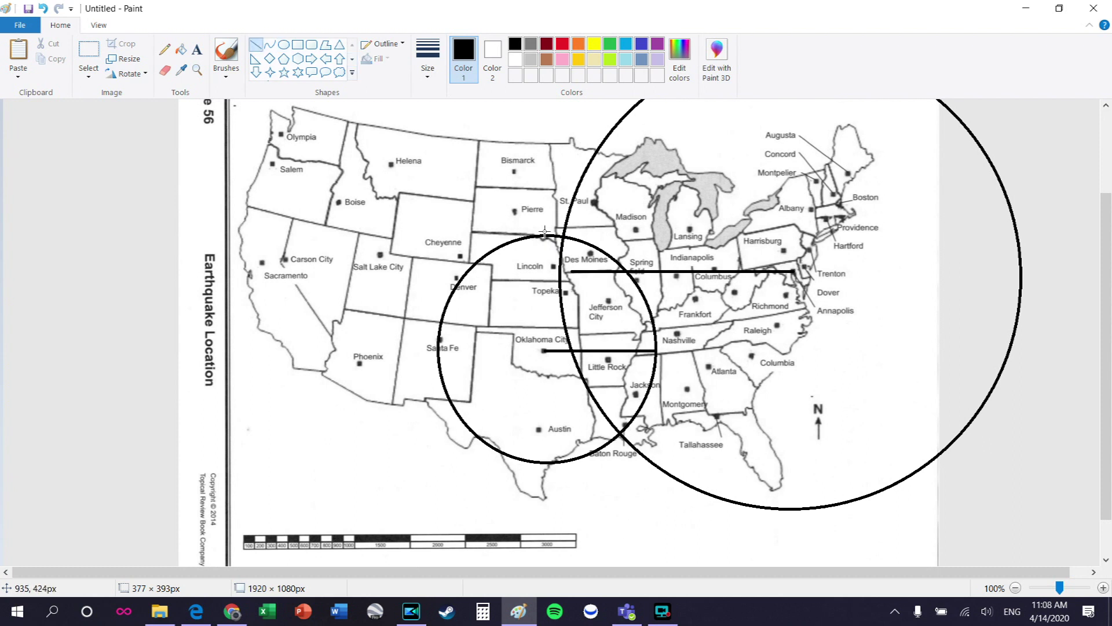
mouse_move(549, 221)
left_mouse_down()
mouse_move(582, 256)
mouse_move(575, 227)
left_mouse_up()
left_click(552, 247)
left_click(628, 223)
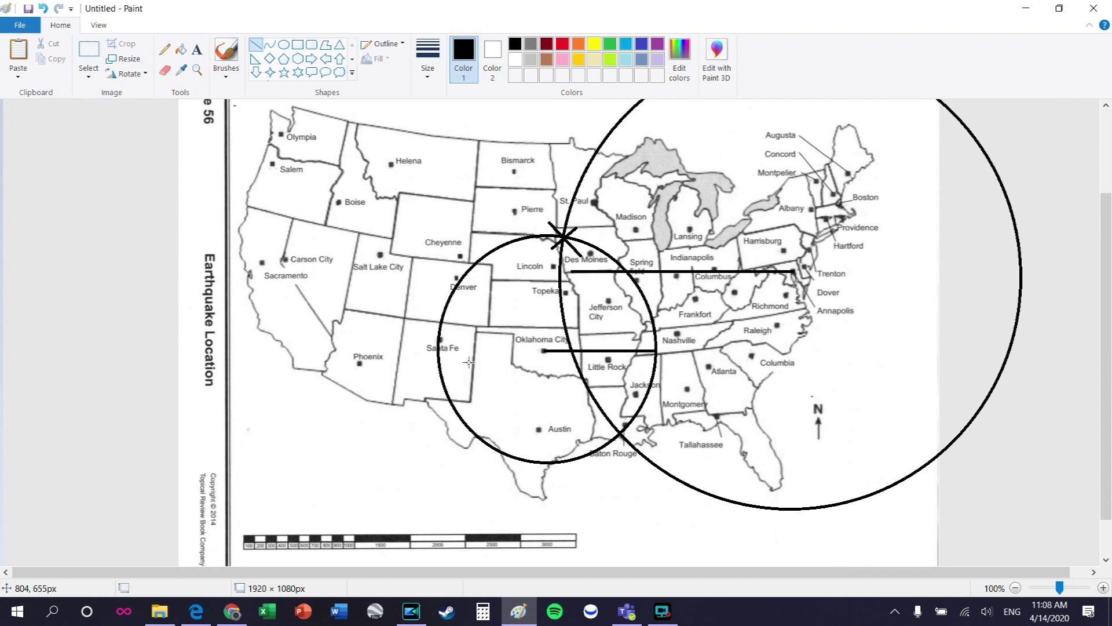
left_click(1093, 8)
left_click(568, 310)
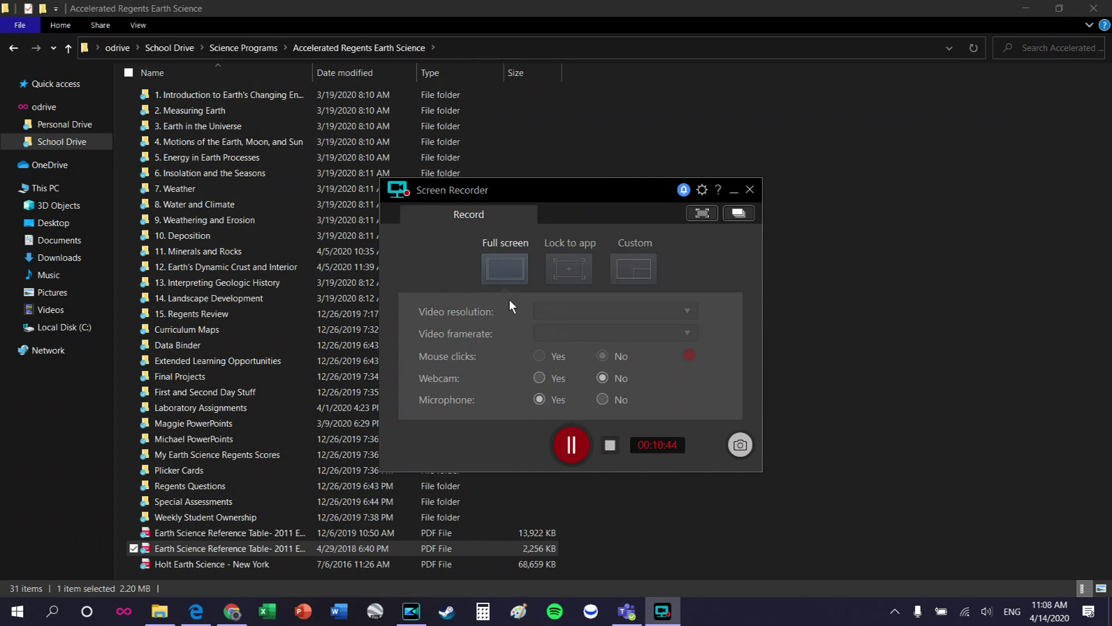
Switch to the lab PDF in Edge and read through the questions that follow the map page
left_click(196, 611)
scroll(467, 376, "down", 5)
scroll(466, 375, "down", 20)
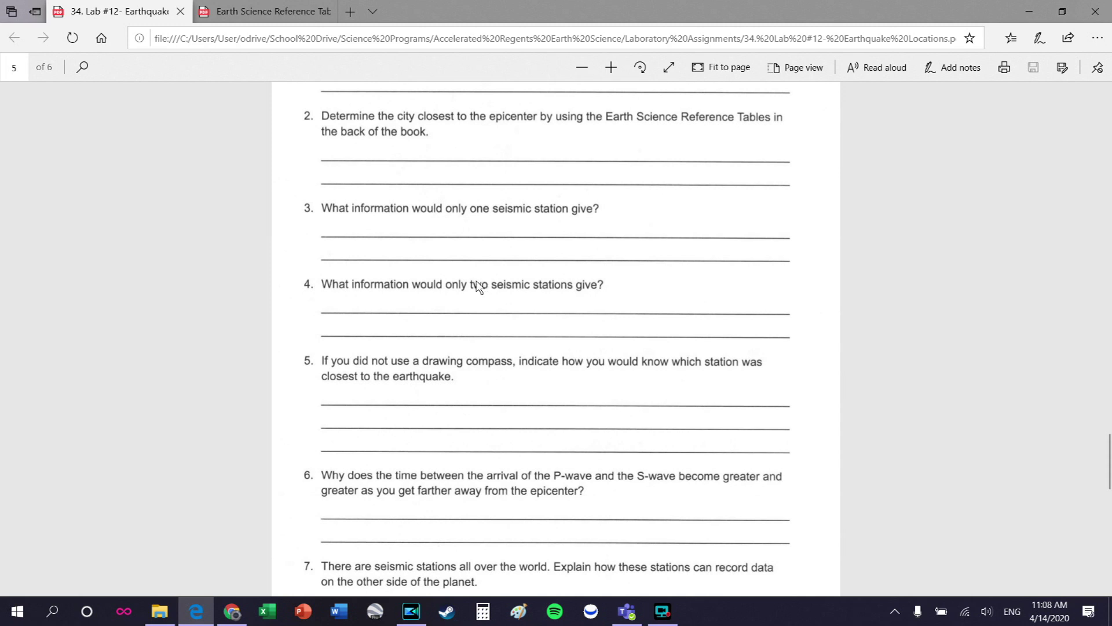
scroll(432, 277, "down", 12)
scroll(432, 313, "down", 5)
Review the US map and its distance scale on page 56, and return to the first page of the lab
scroll(432, 316, "up", 10)
scroll(434, 319, "up", 15)
scroll(516, 400, "down", 6)
scroll(515, 404, "up", 15)
scroll(515, 404, "down", 10)
scroll(513, 401, "up", 5)
scroll(513, 400, "down", 2)
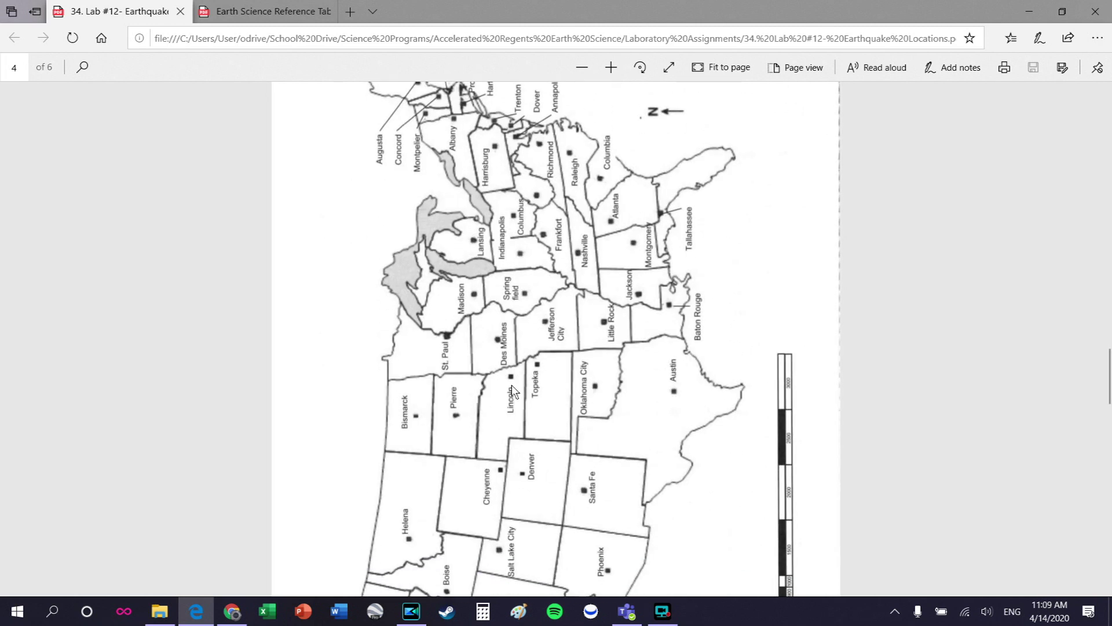
scroll(665, 509, "down", 3)
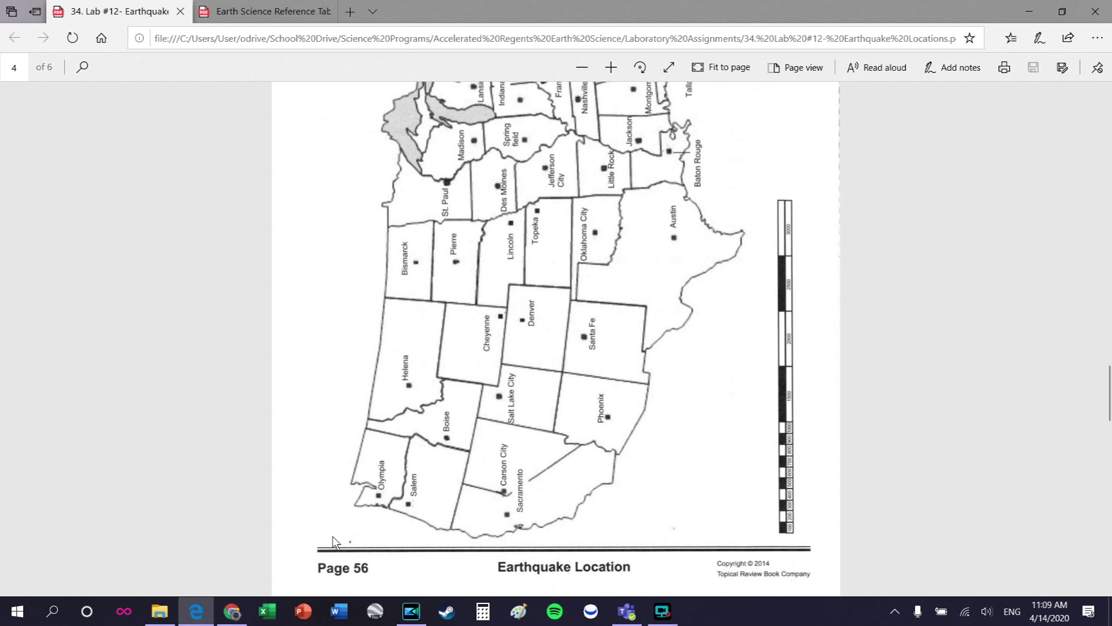
scroll(413, 338, "up", 7)
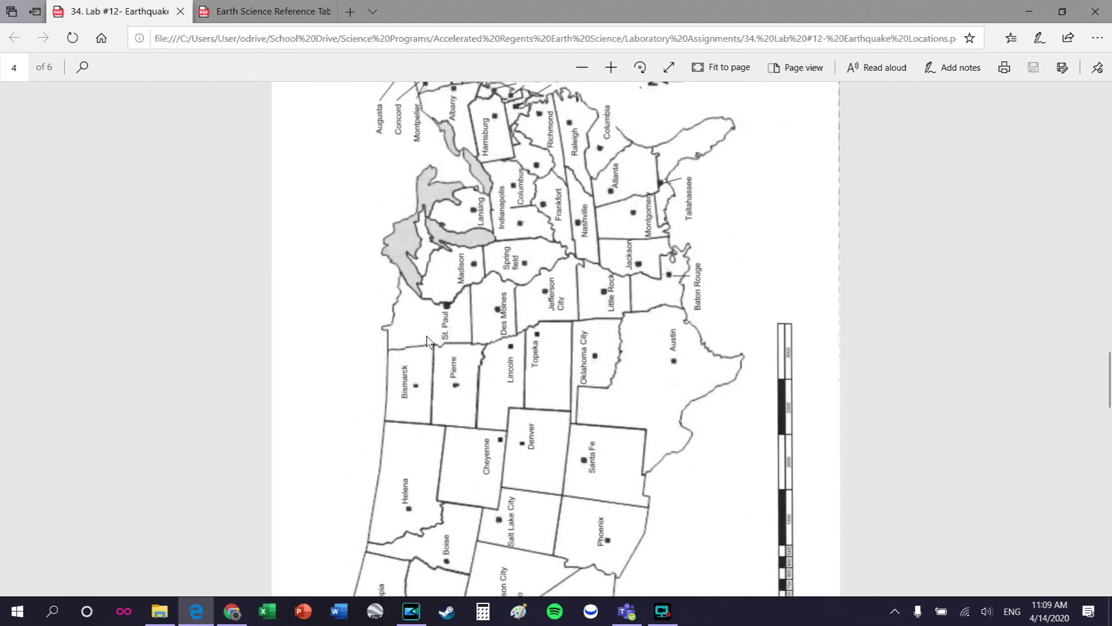
scroll(413, 338, "up", 20)
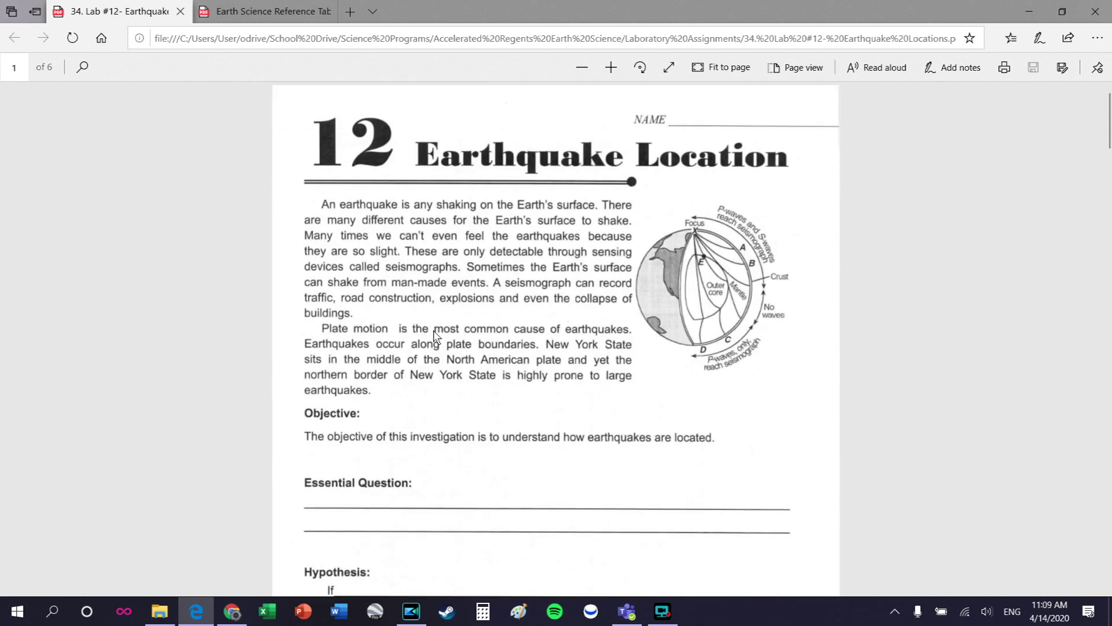
mouse_move(656, 616)
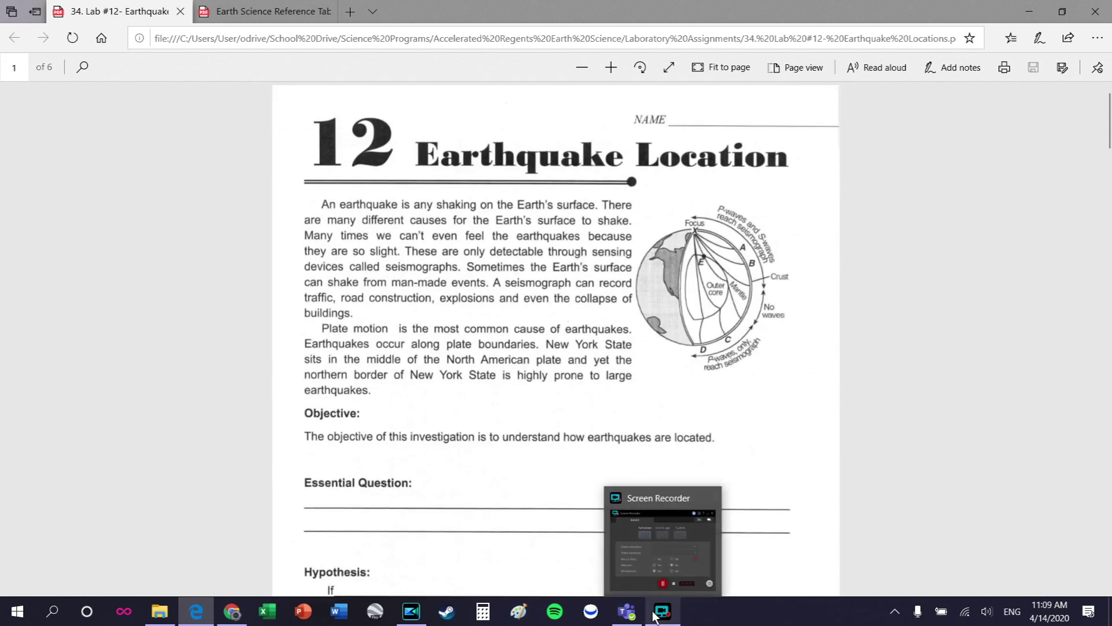